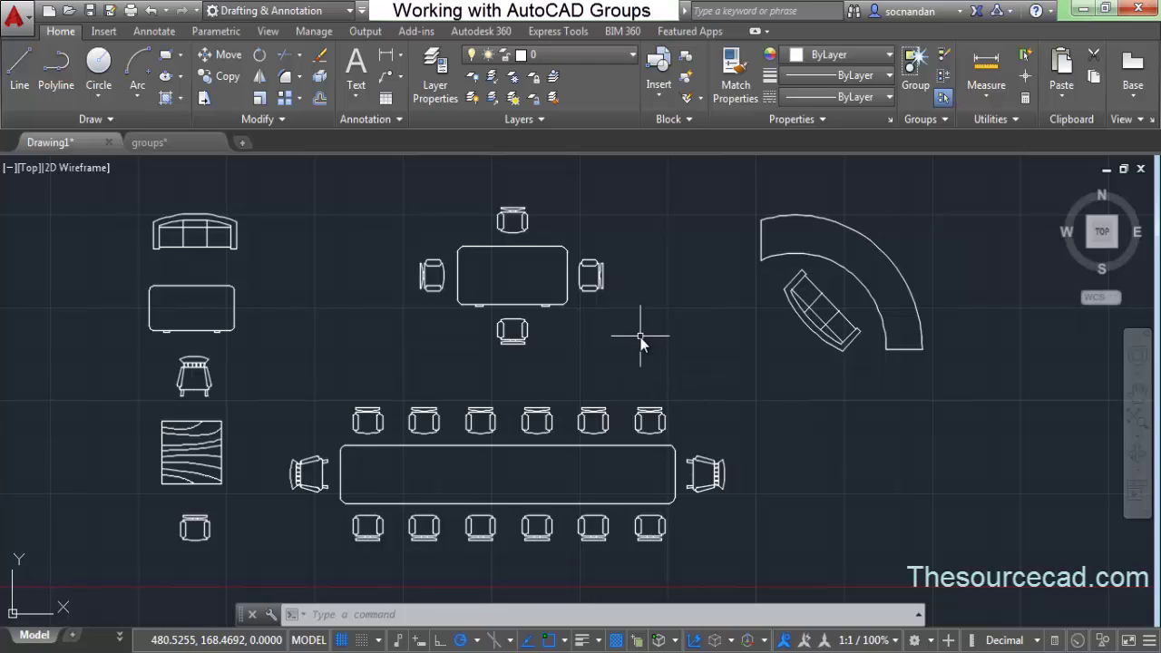
Step: Crossing-select the small table and its four chairs, then clear the selection
click(640, 338)
click(416, 208)
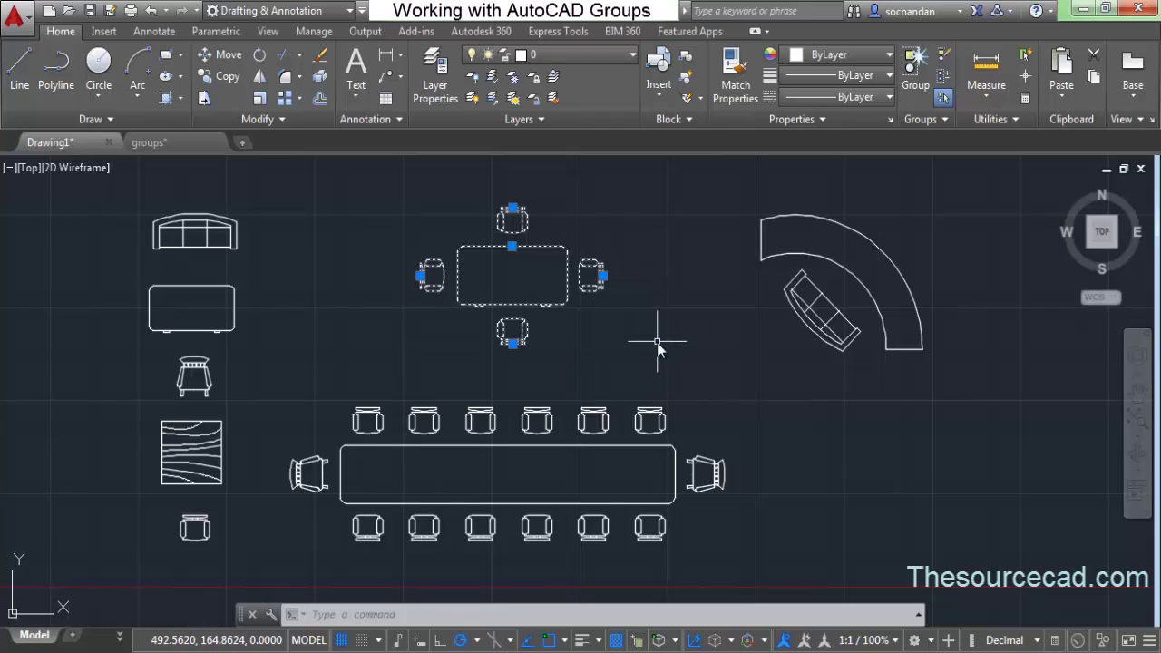
key(Escape)
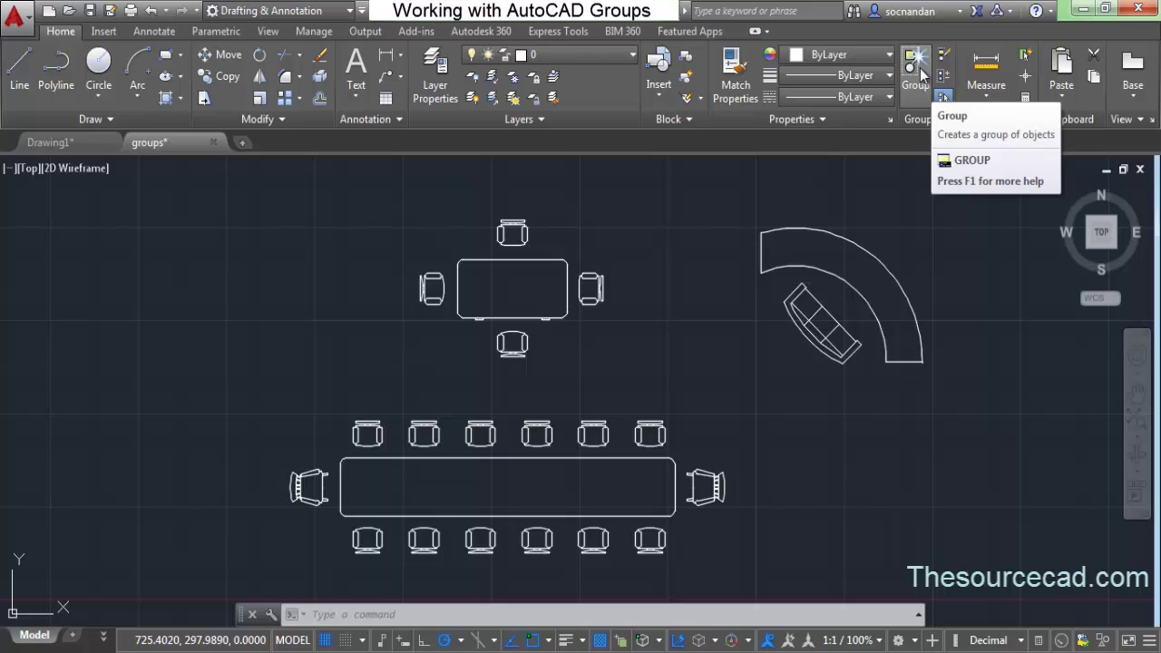
Step: Create a group named table1 from the small table and its four chairs, then select it to verify
click(918, 72)
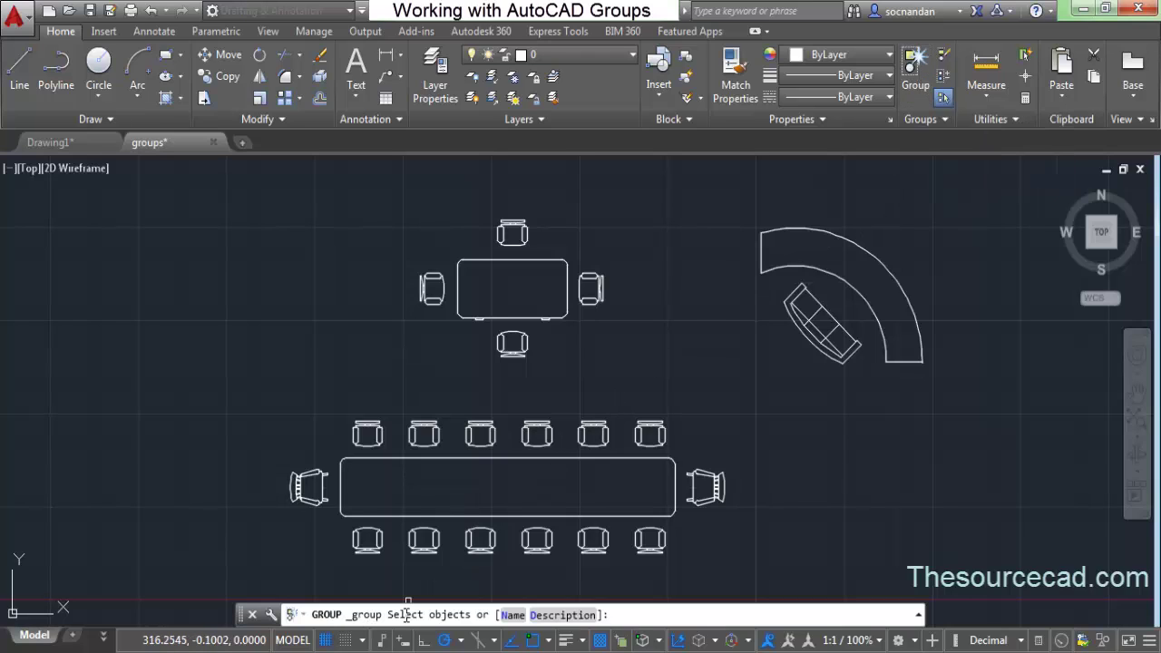
click(514, 617)
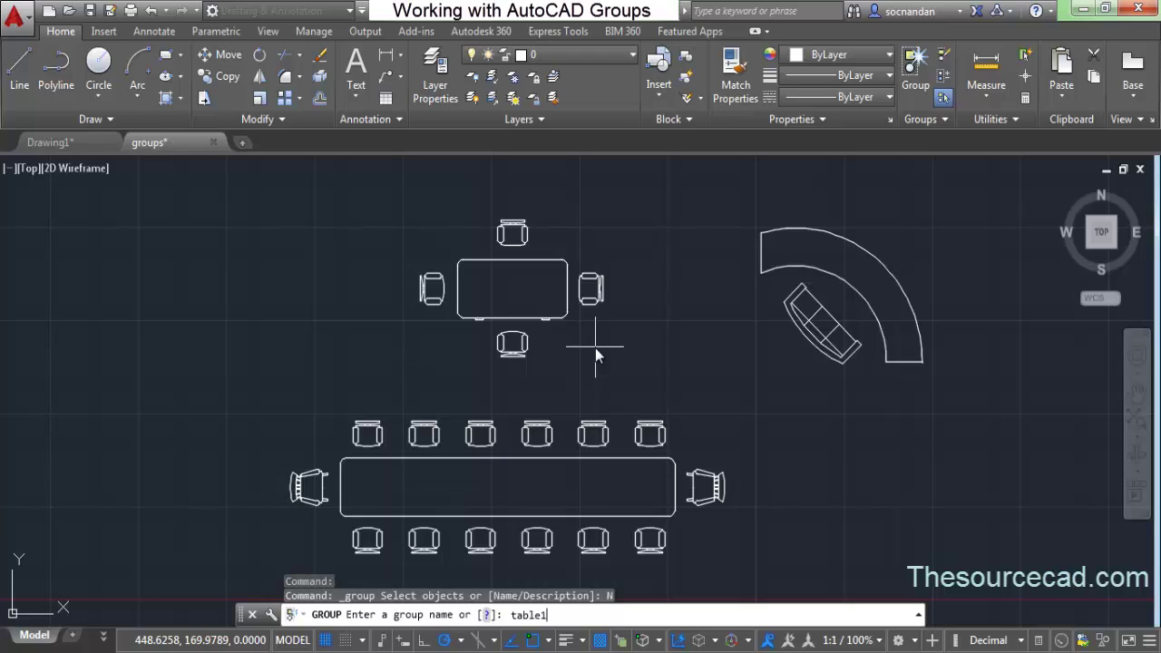
key(Return)
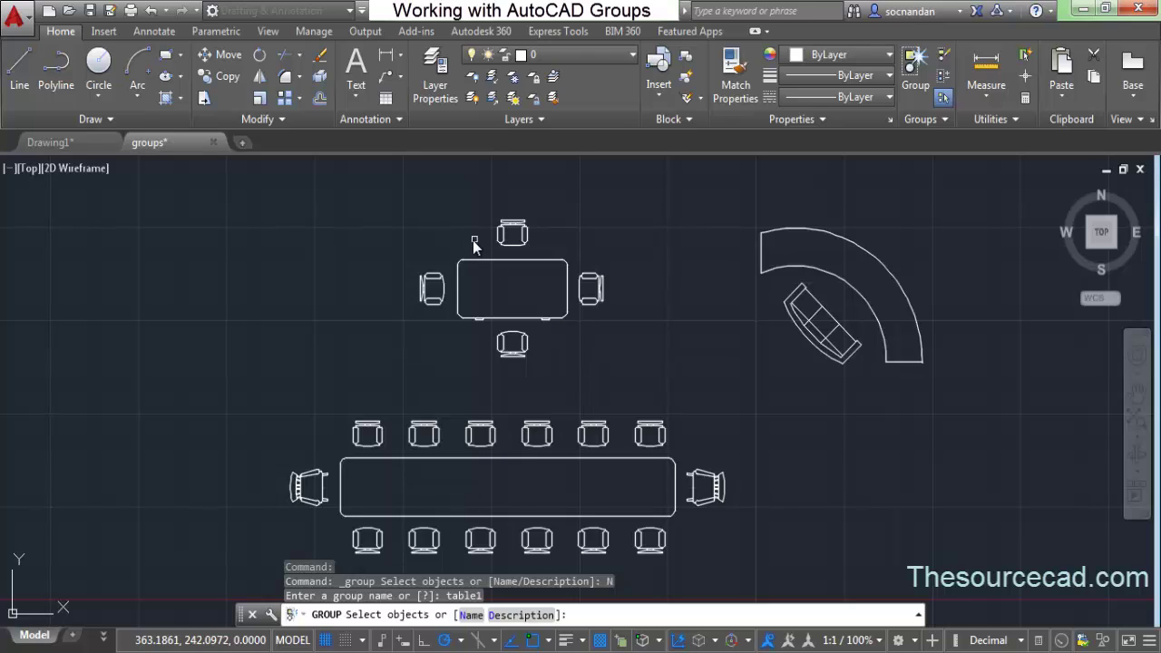
click(431, 289)
click(507, 237)
click(632, 360)
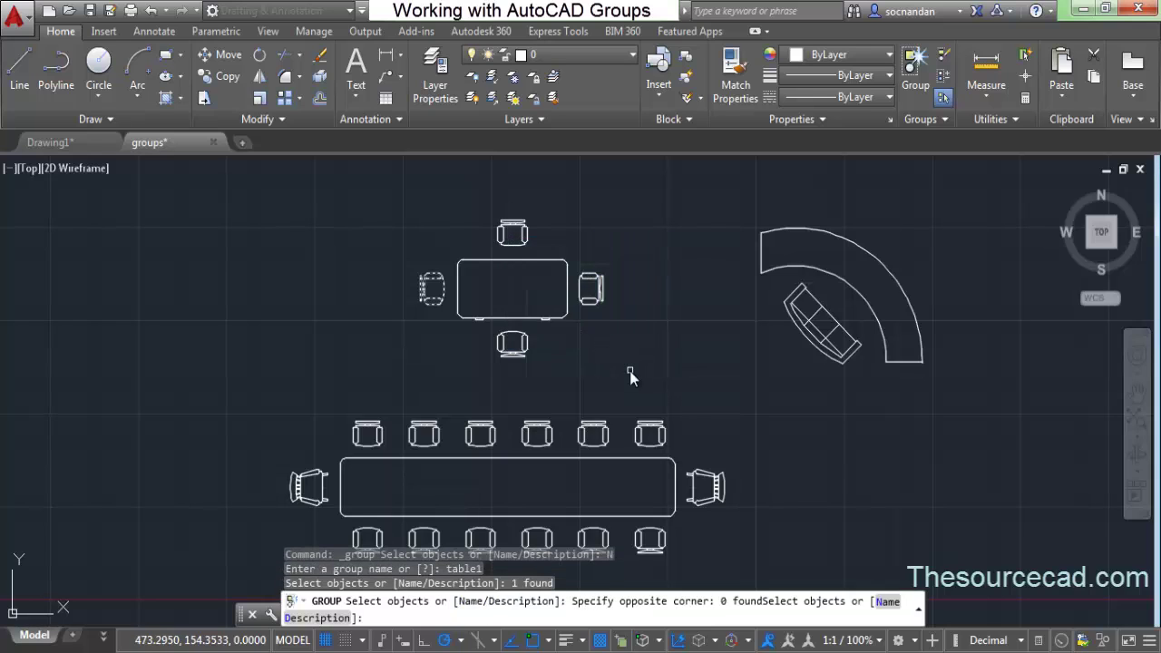
click(628, 365)
click(432, 218)
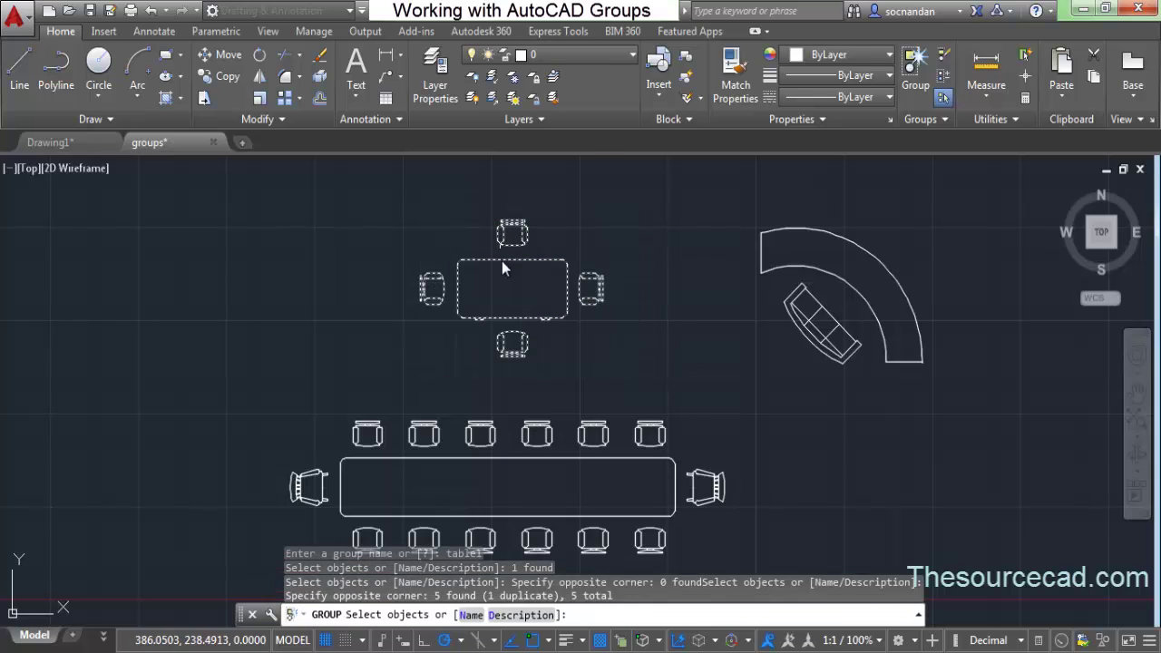
right_click(550, 226)
click(571, 238)
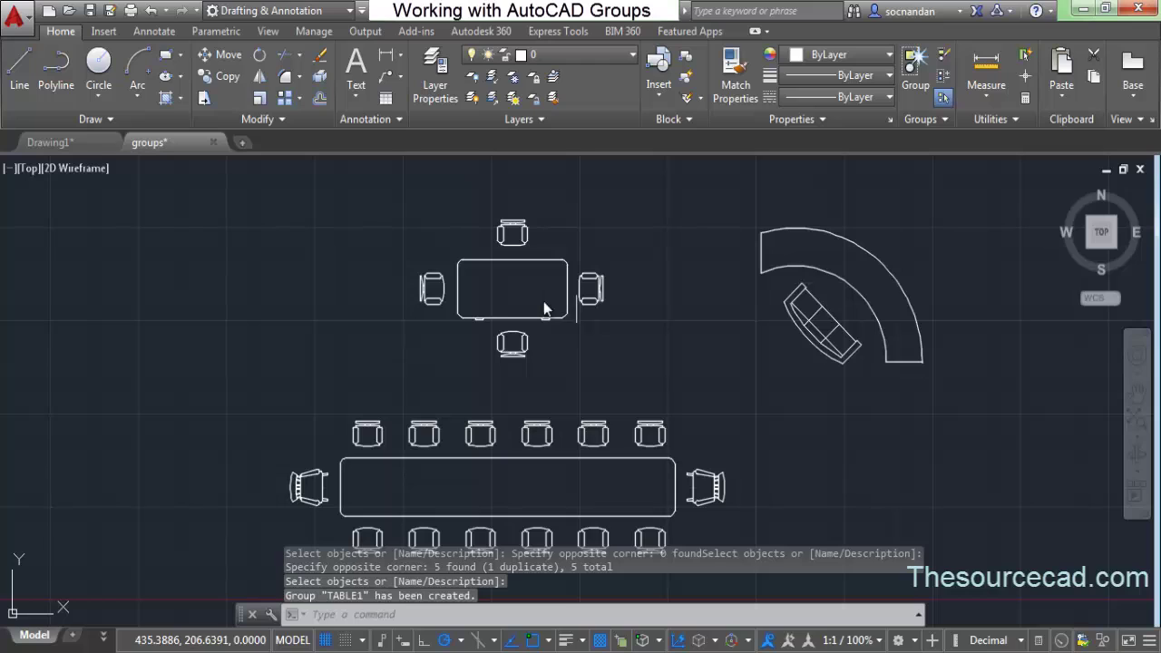
click(515, 259)
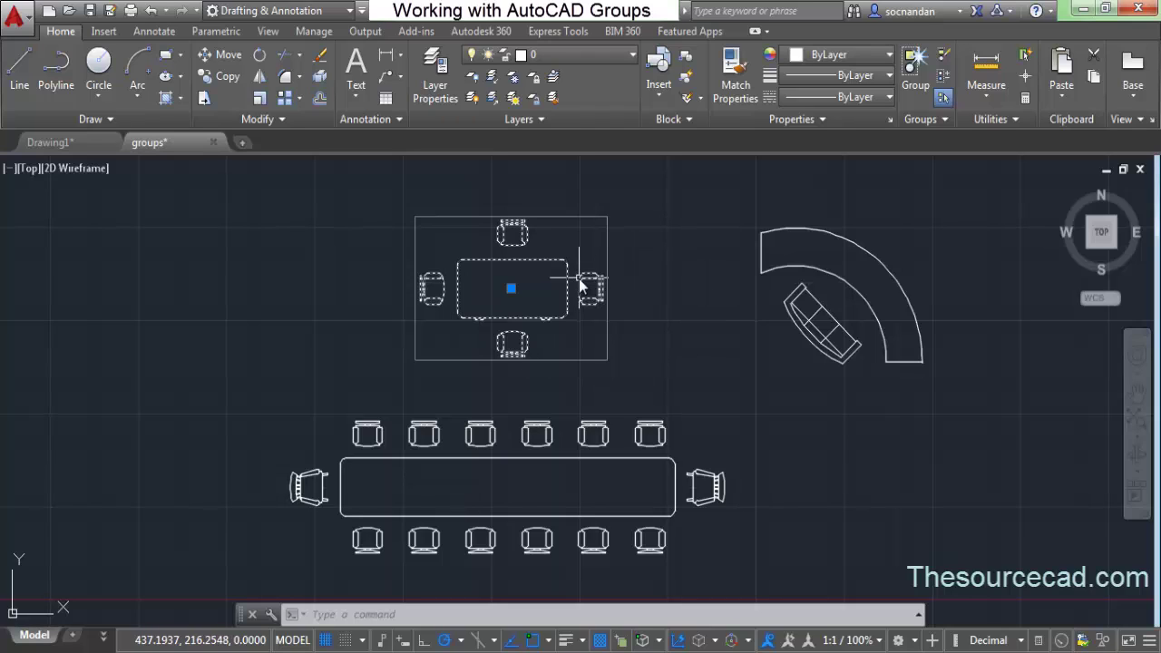
key(Escape)
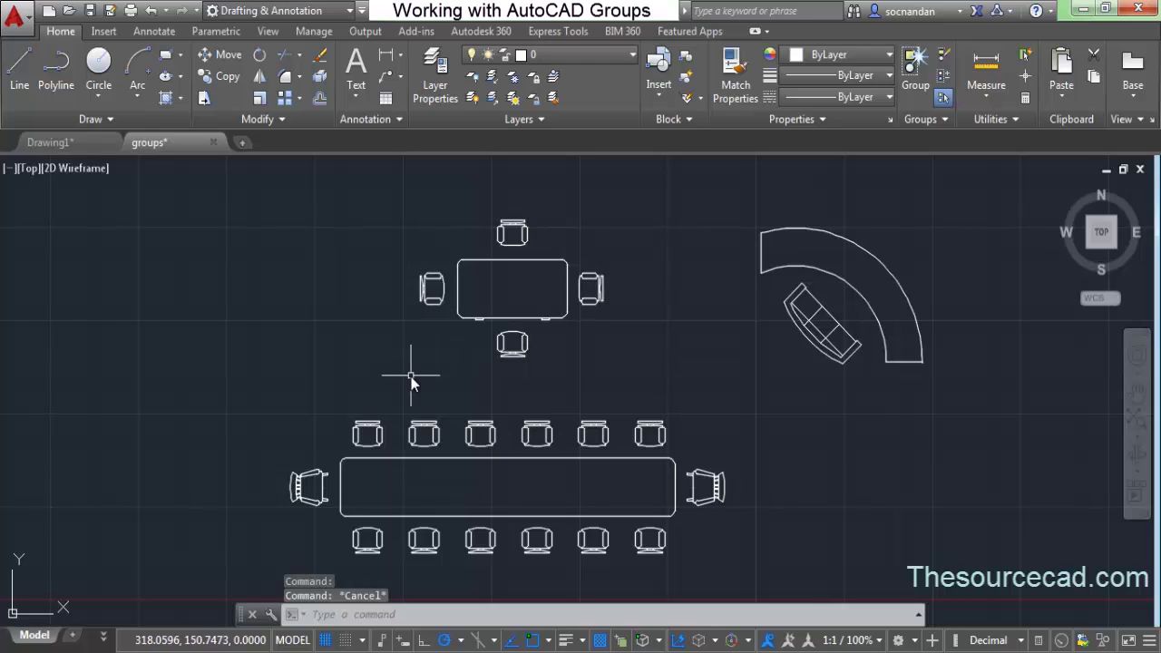
Step: Group the long table and its twelve side chairs under the name ctable, then check the group
click(917, 68)
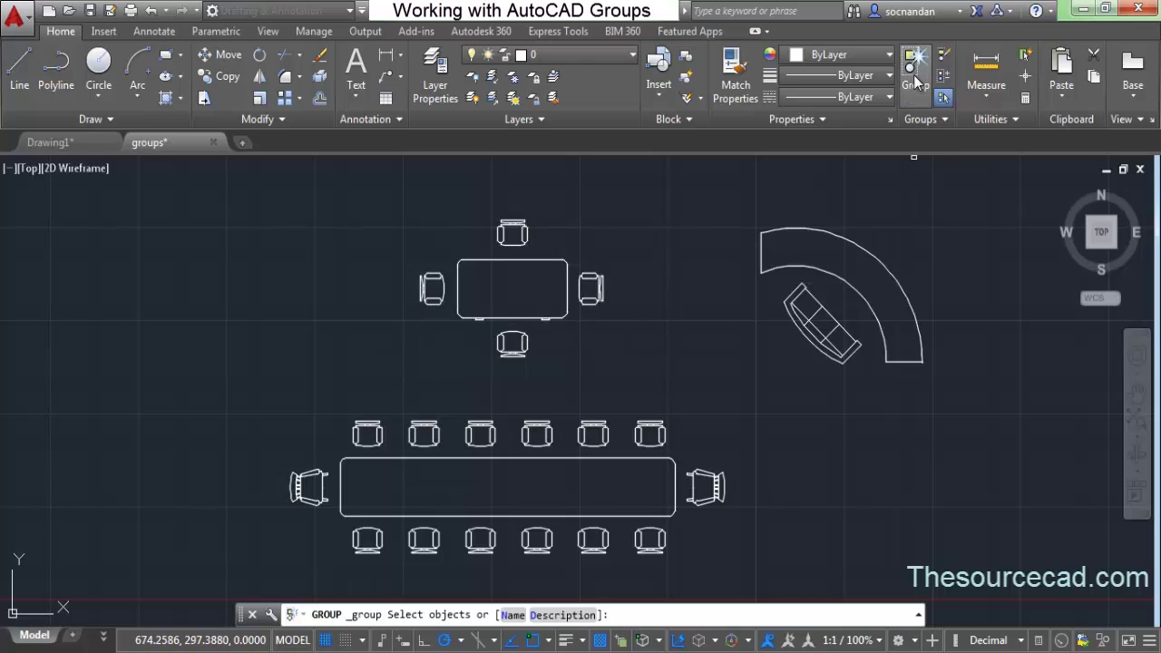
click(509, 615)
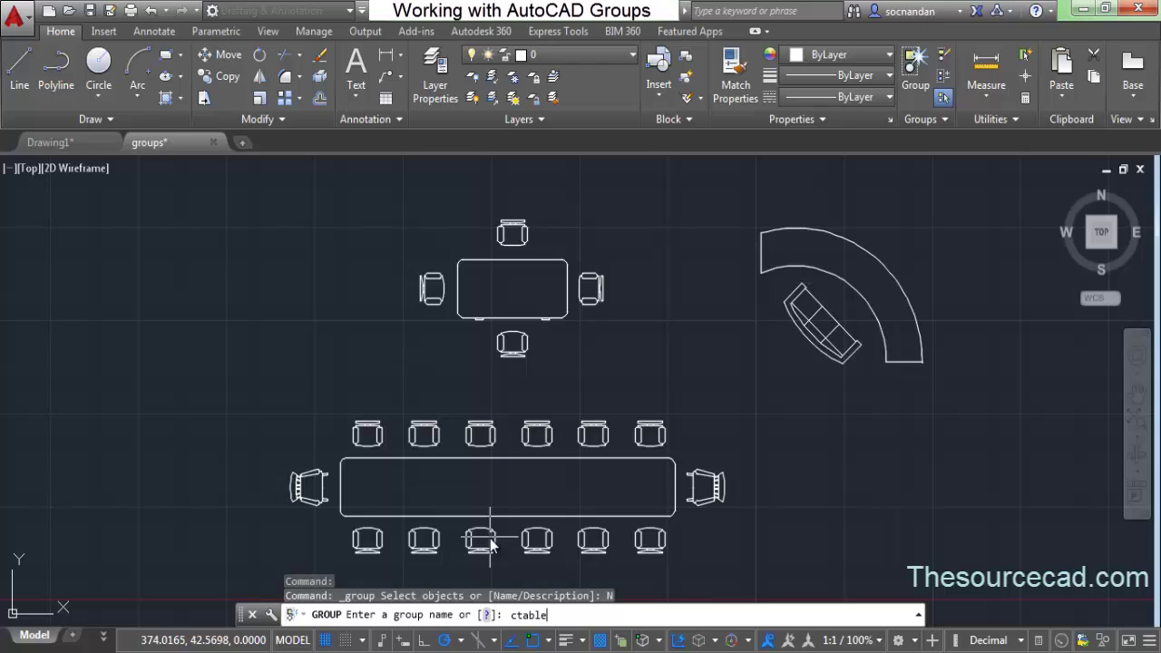
key(Return)
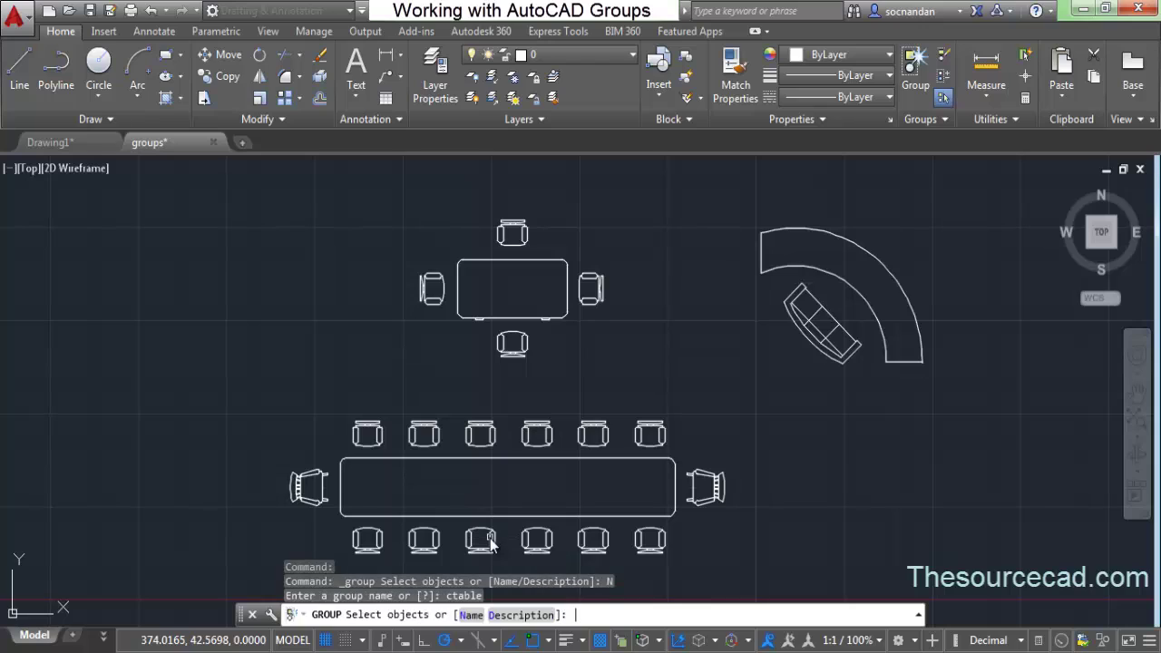
click(672, 567)
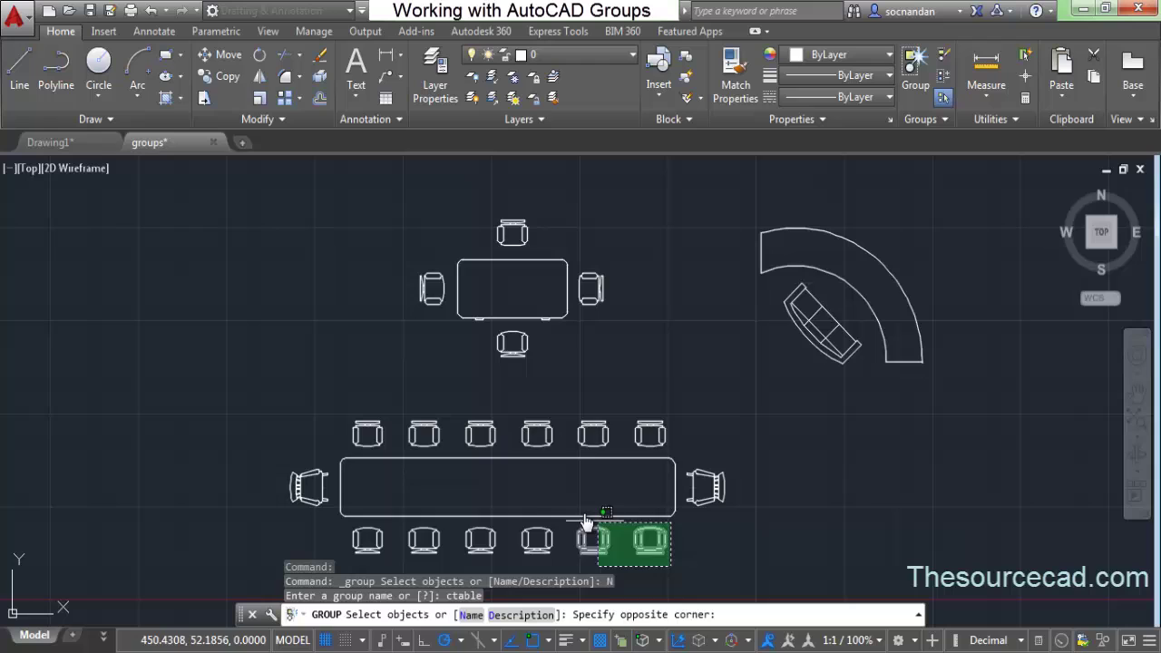
click(352, 399)
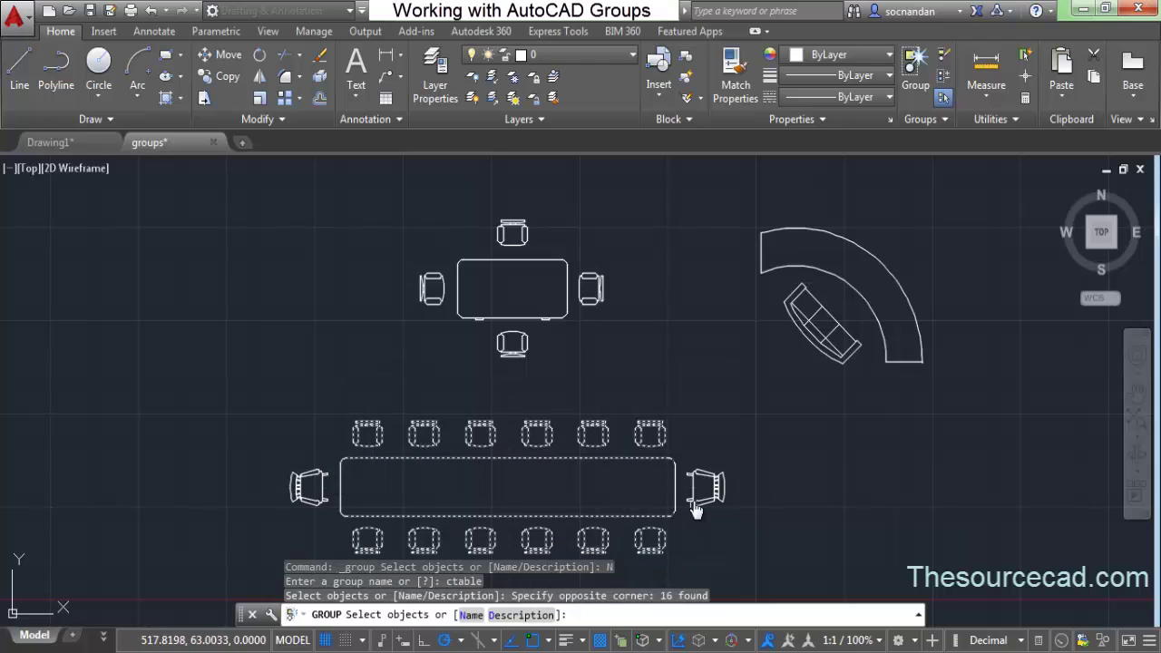
right_click(713, 408)
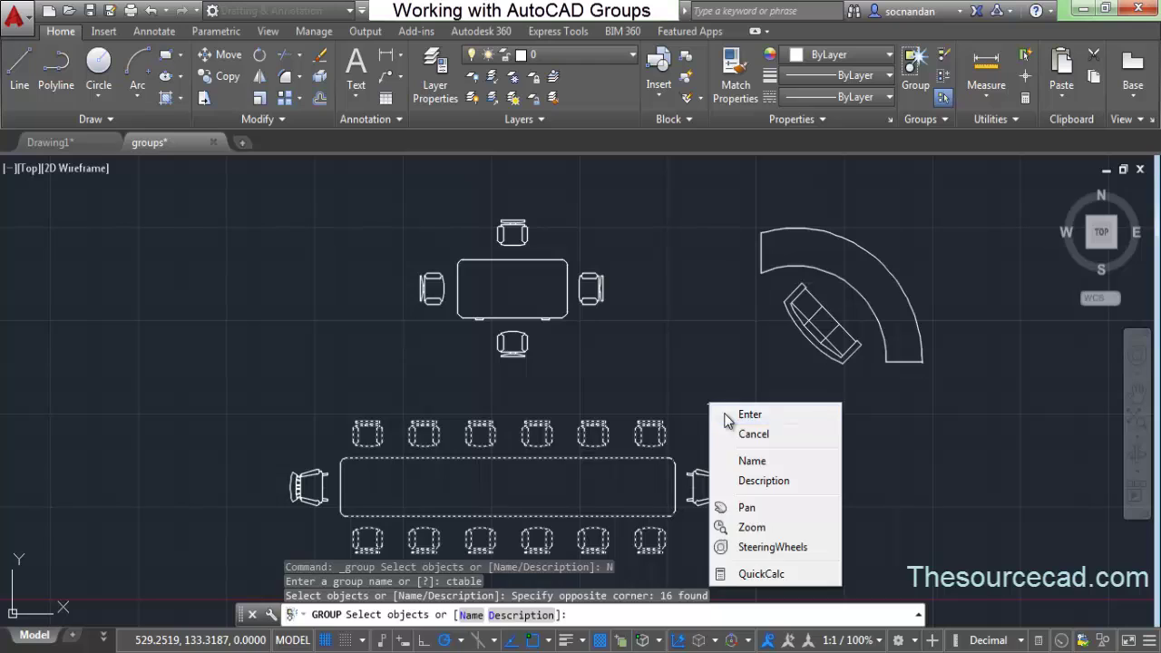
click(727, 419)
click(578, 459)
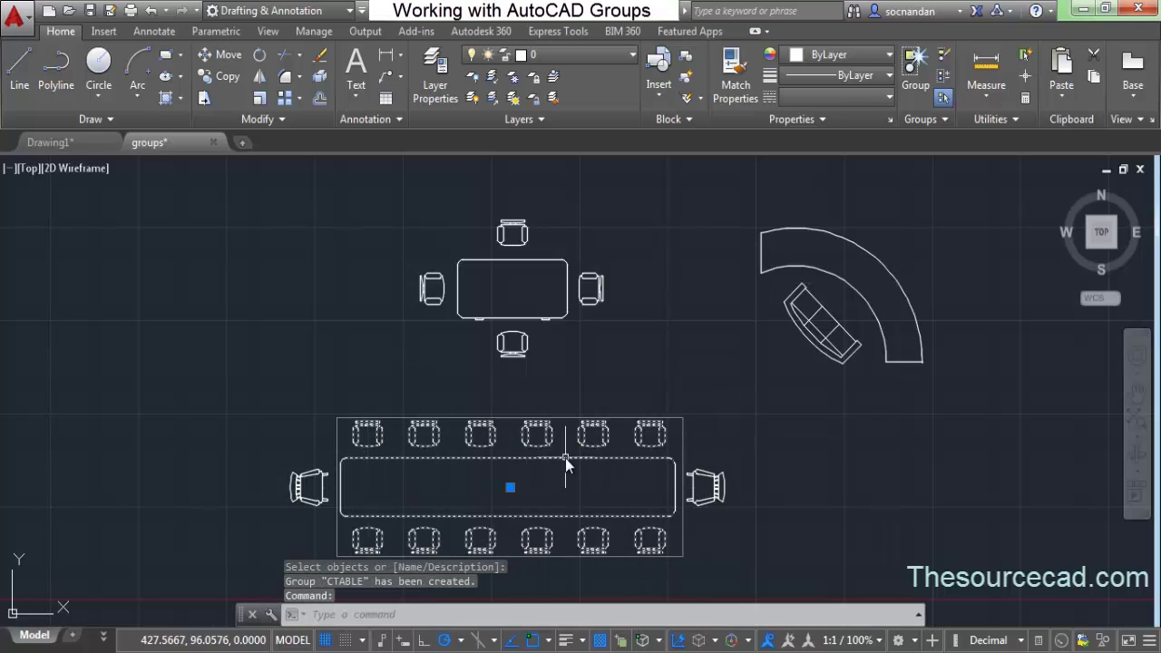
key(Escape)
middle_drag(579, 486, 568, 457)
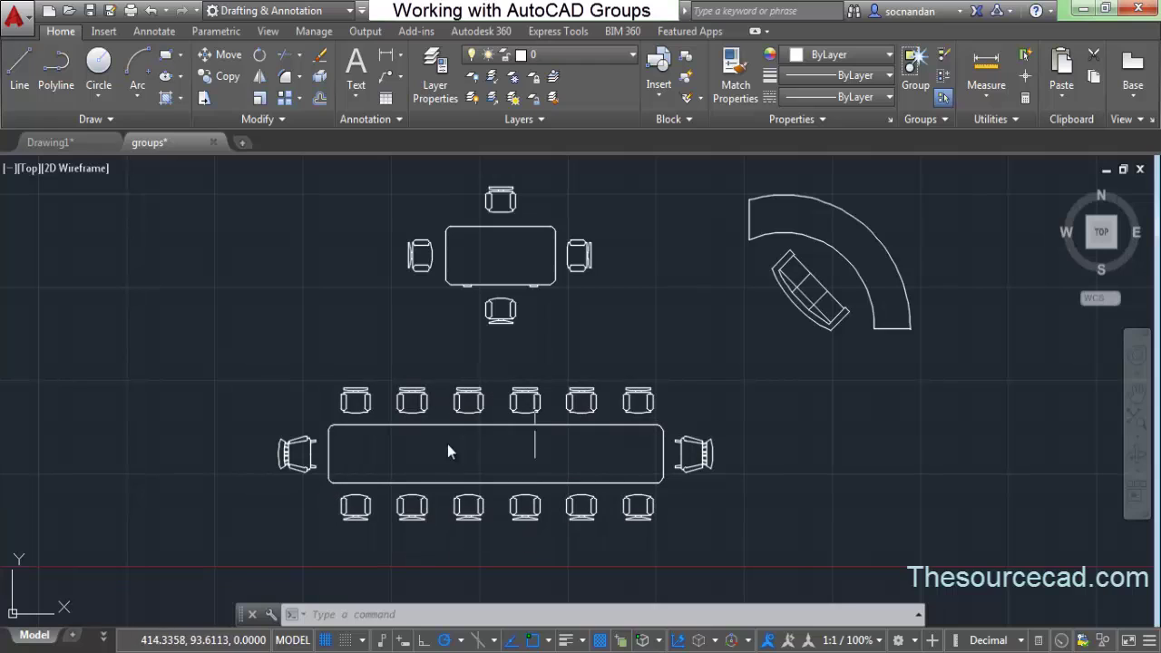
Step: Add the right-end and left-end chairs to the CTABLE group and verify the enlarged group
click(944, 79)
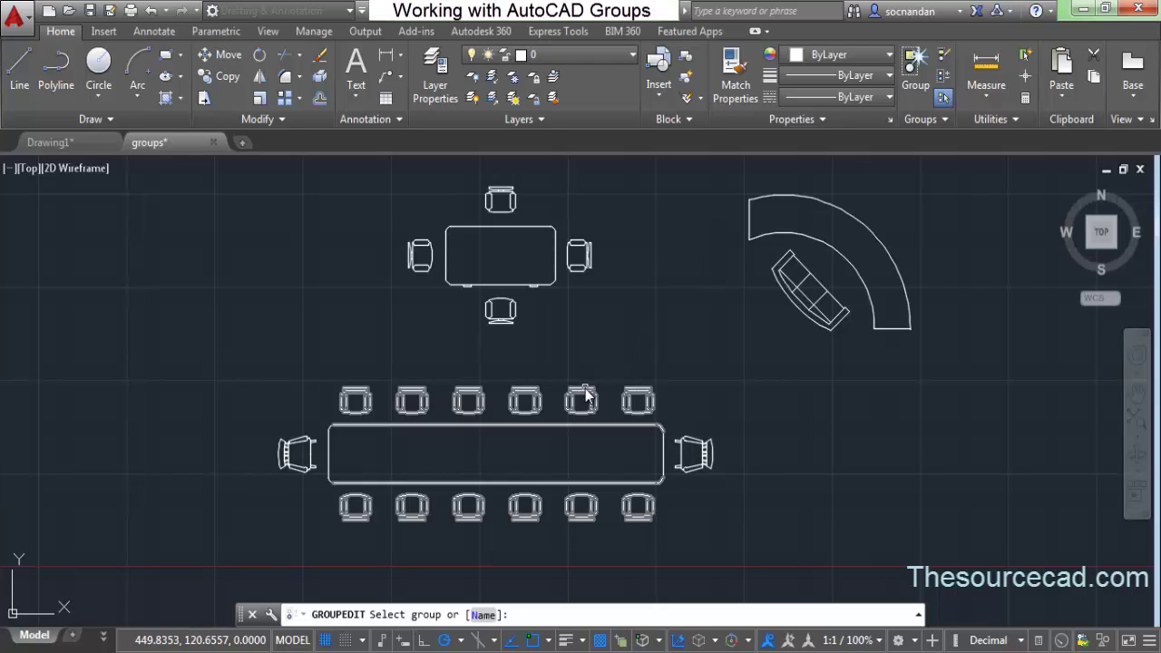
click(535, 399)
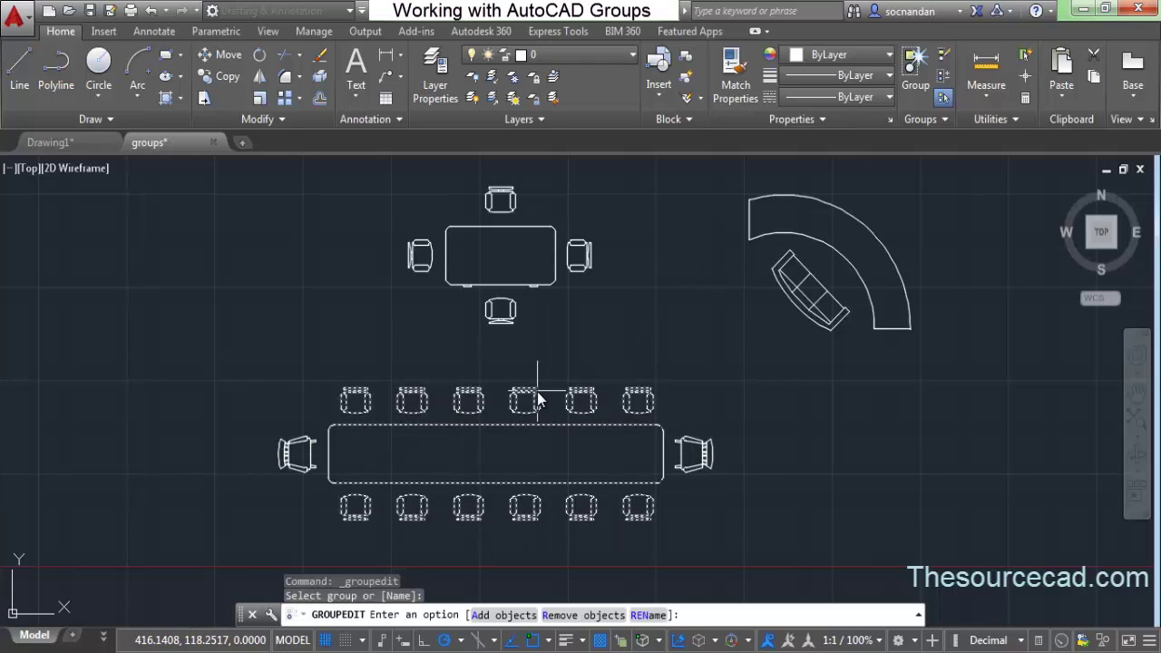
click(503, 616)
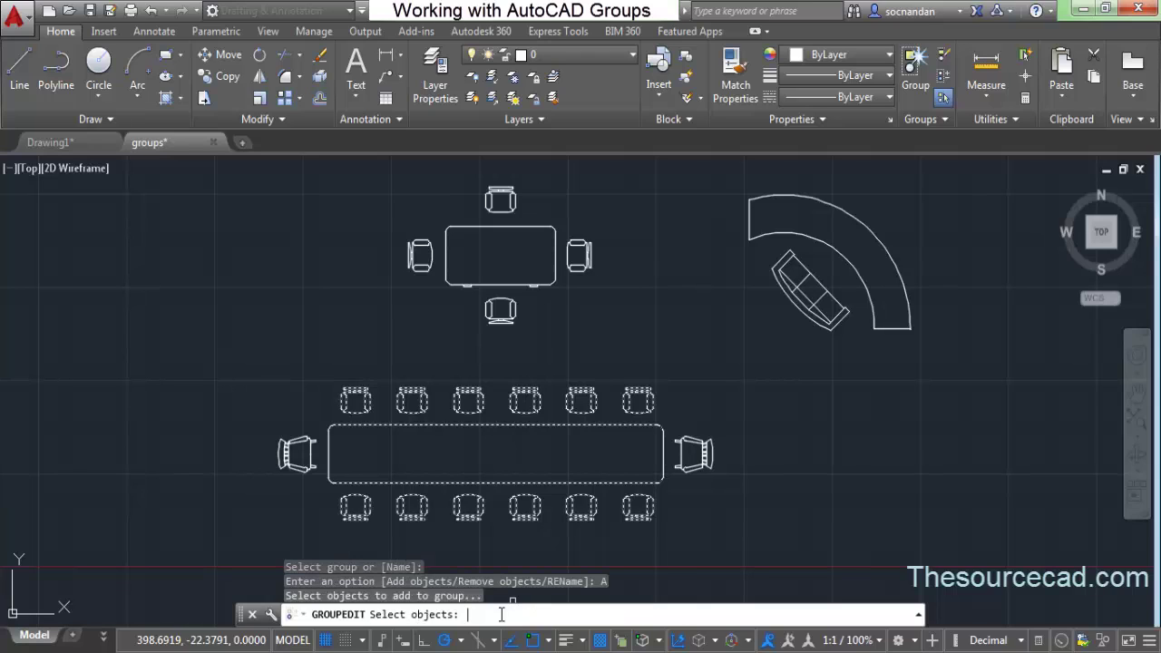
click(693, 453)
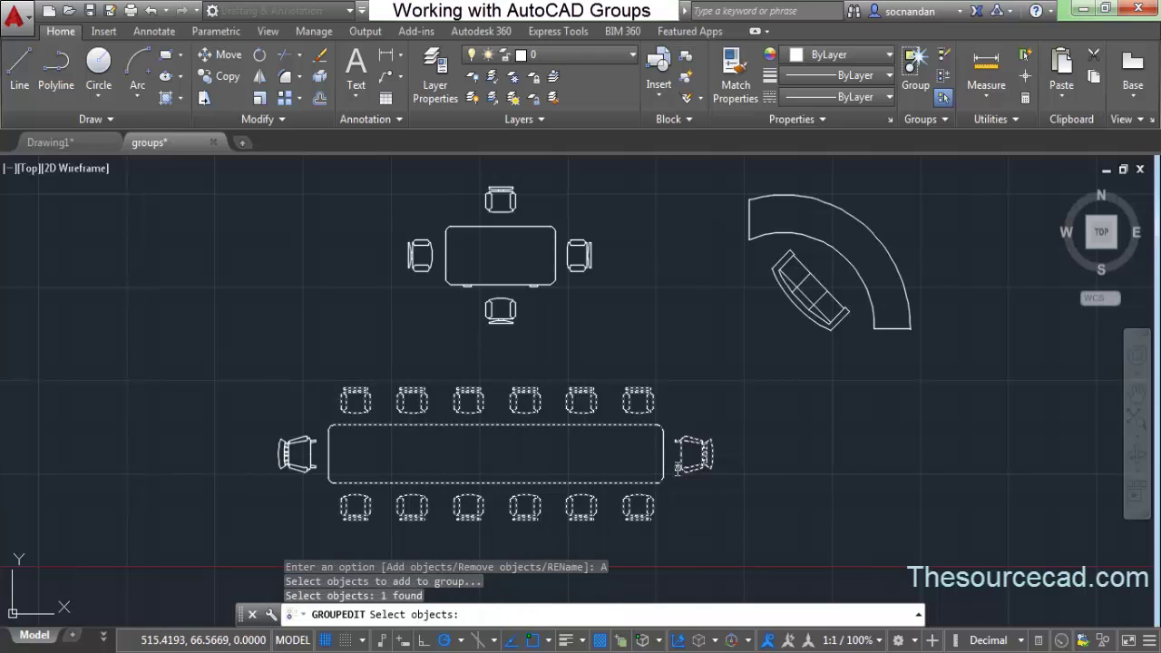
click(299, 452)
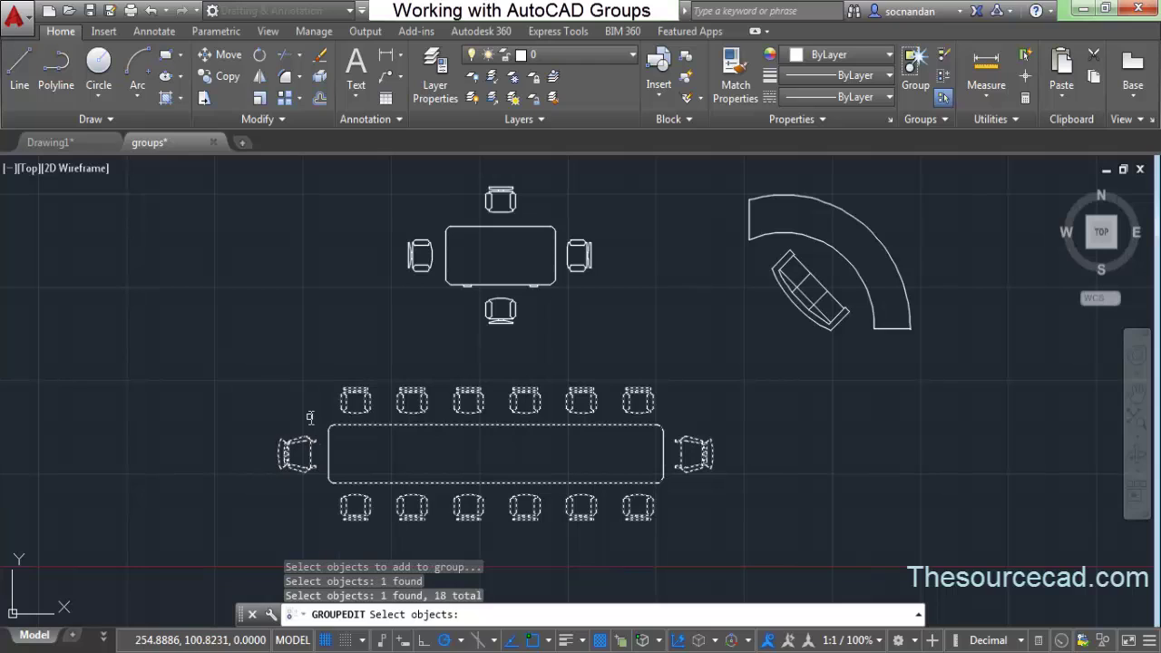
key(Return)
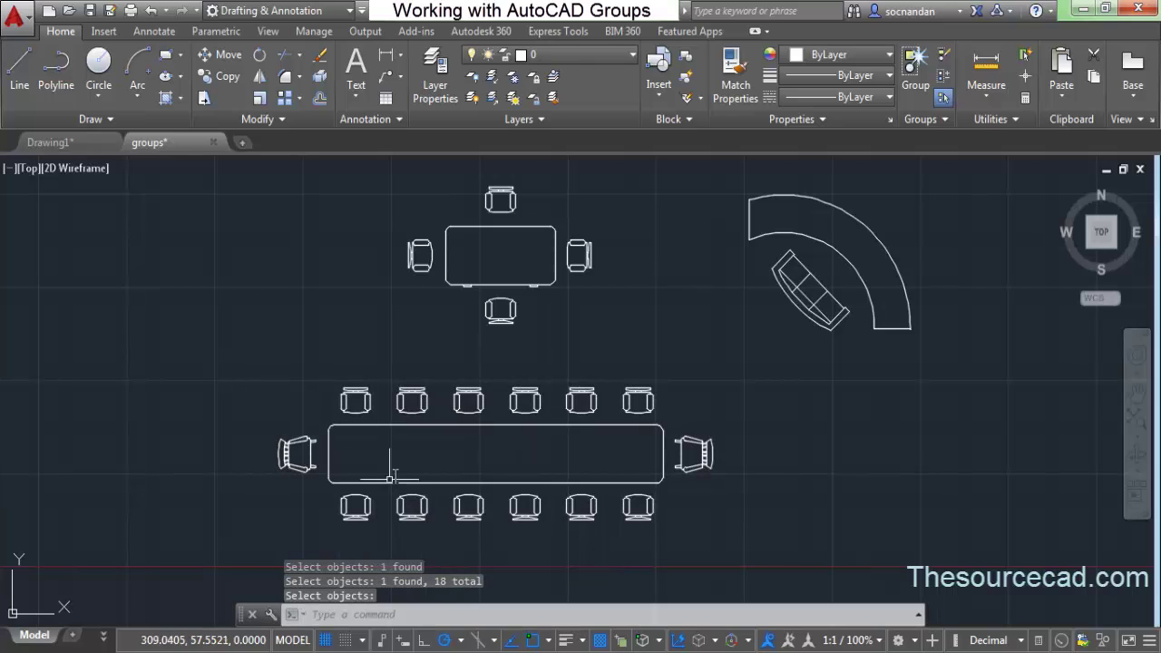
click(429, 433)
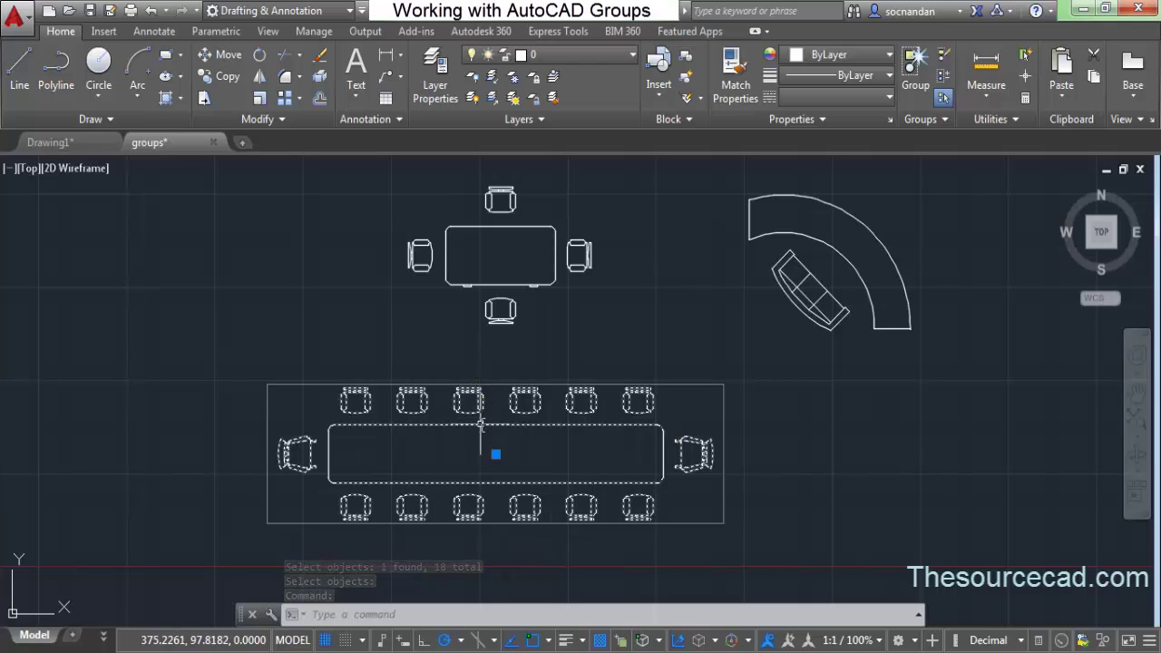
key(Escape)
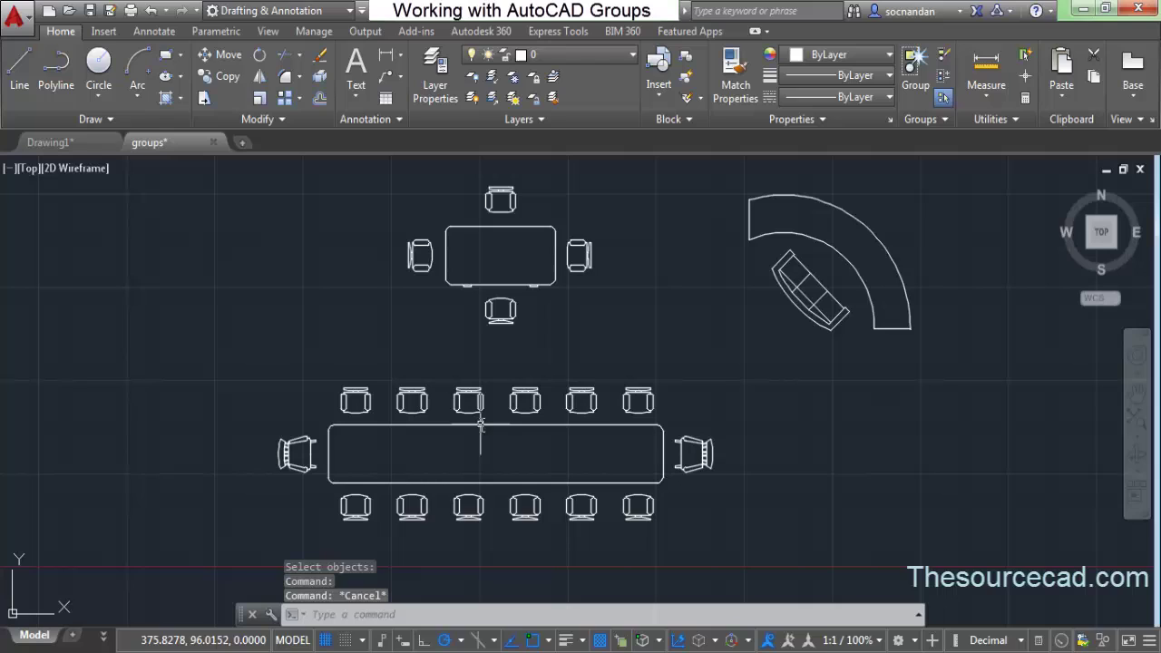
Step: Remove the fourth bottom-row and second top-row chairs from CTABLE, leaving 16 objects
click(943, 76)
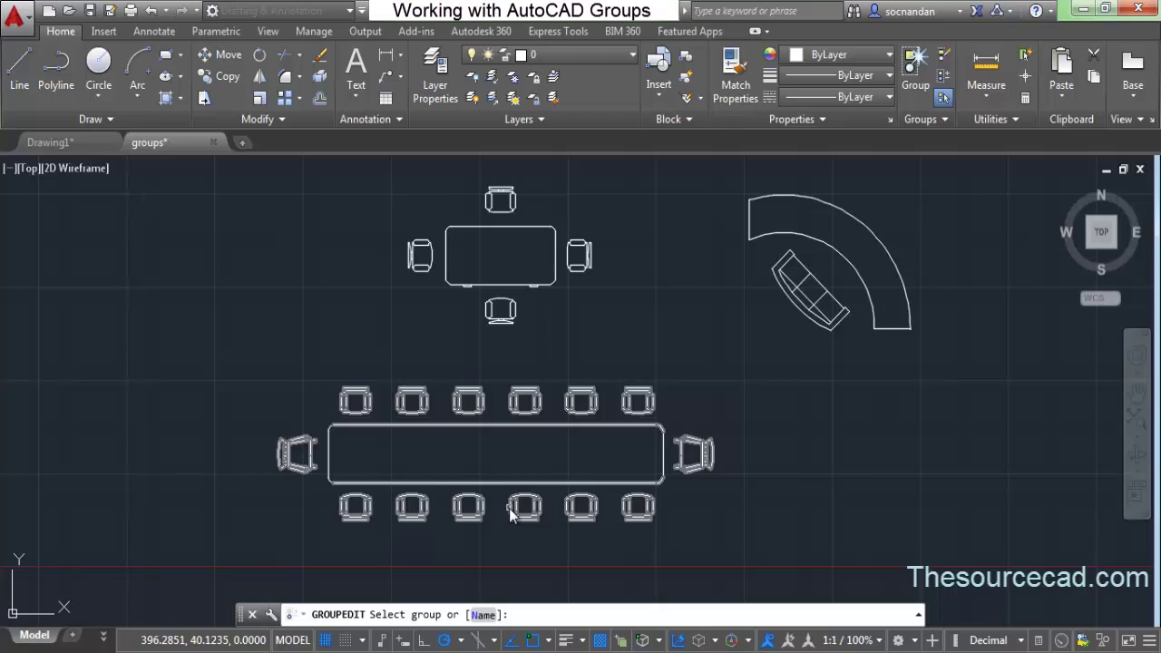
click(482, 614)
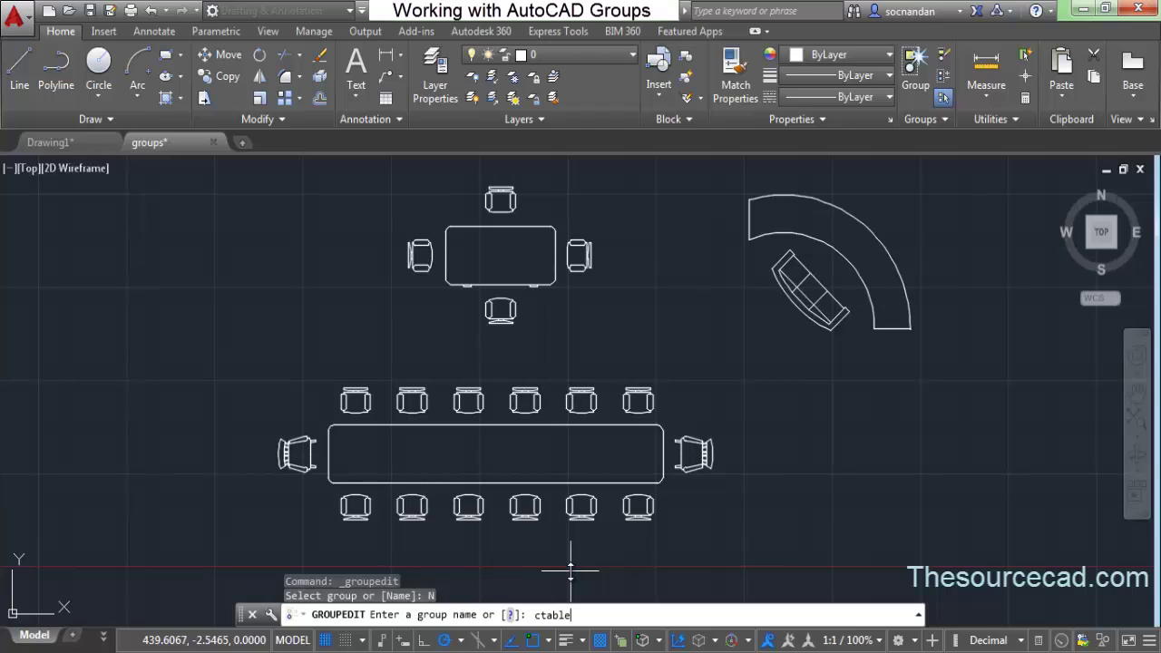
key(Return)
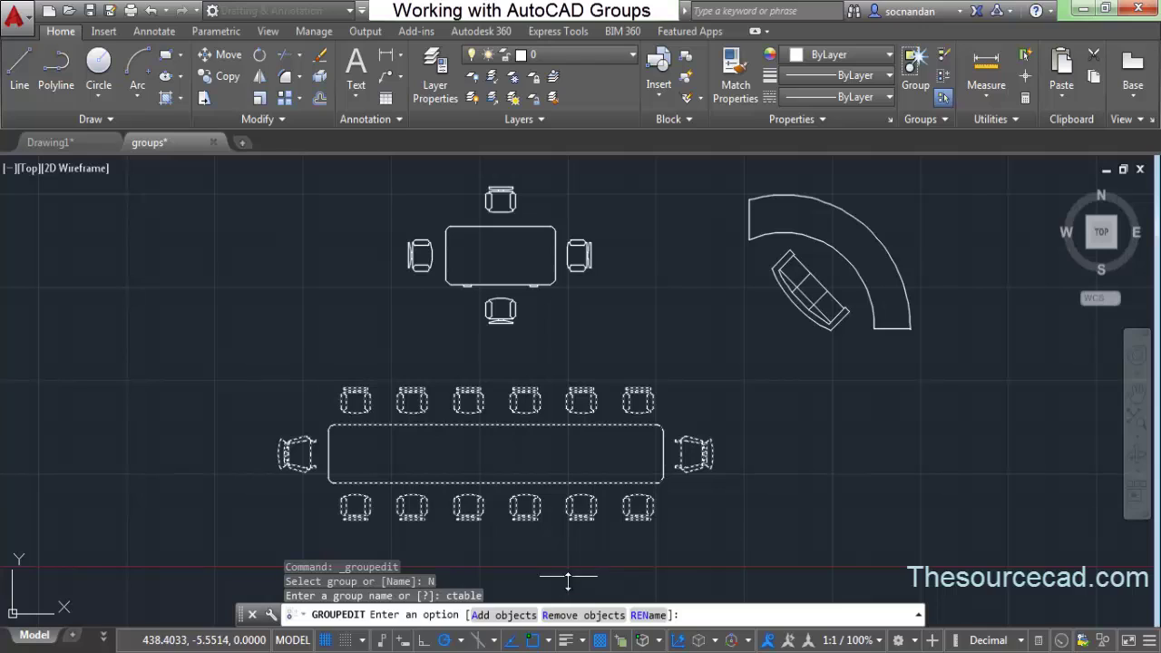
text(R)
key(Return)
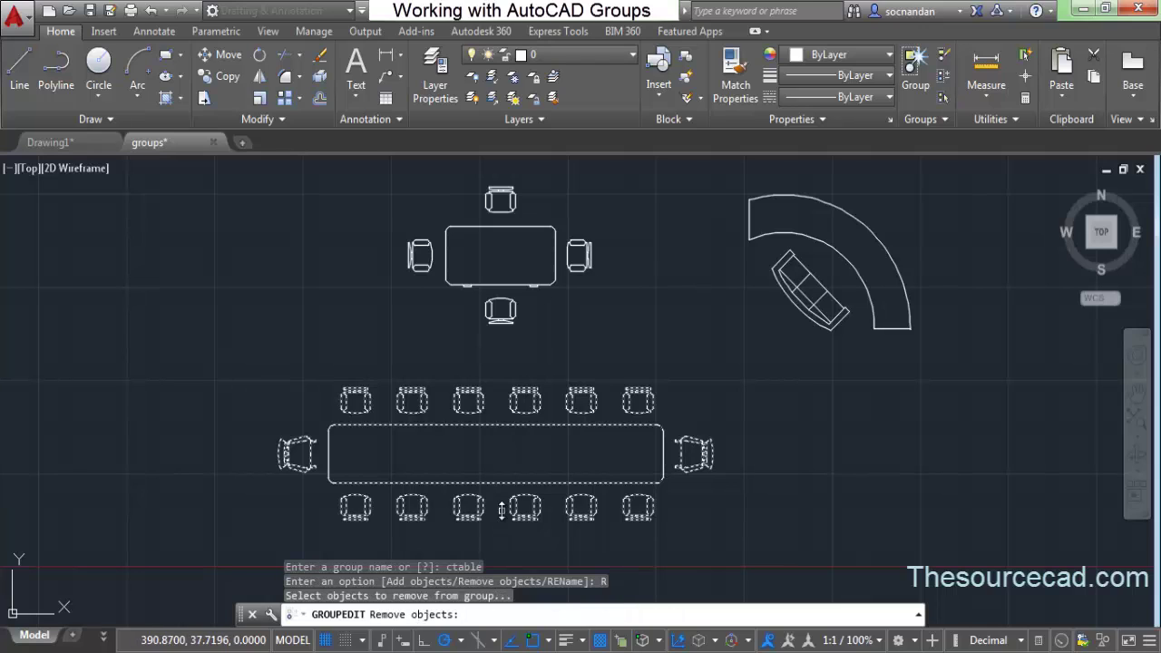
click(533, 537)
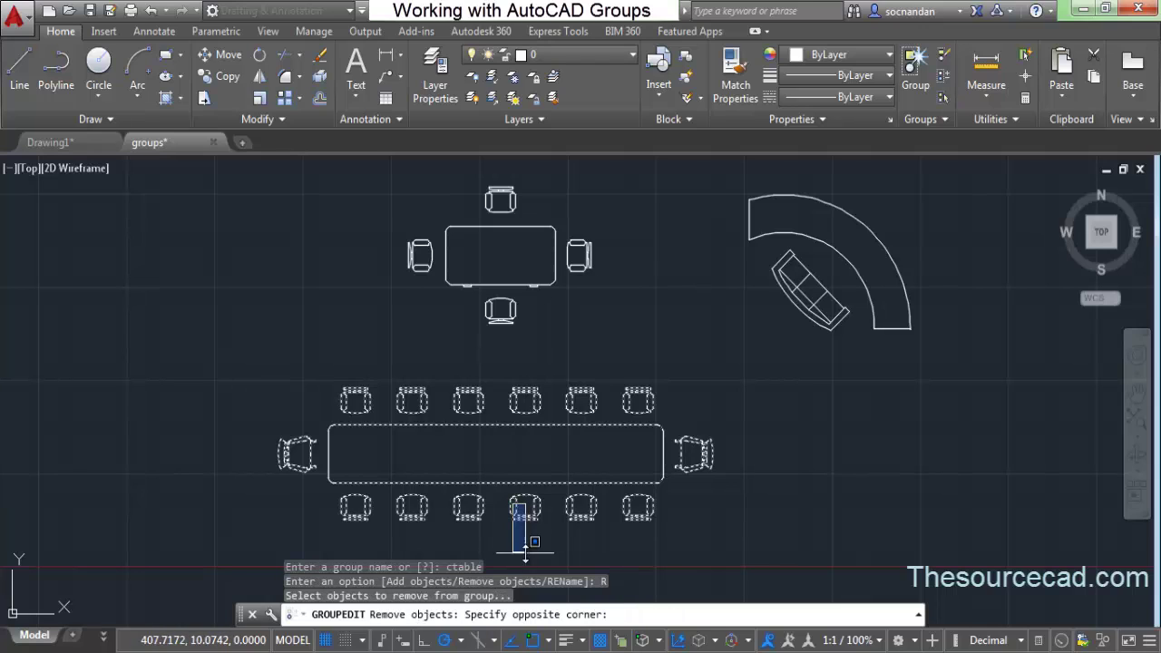
click(495, 508)
click(422, 405)
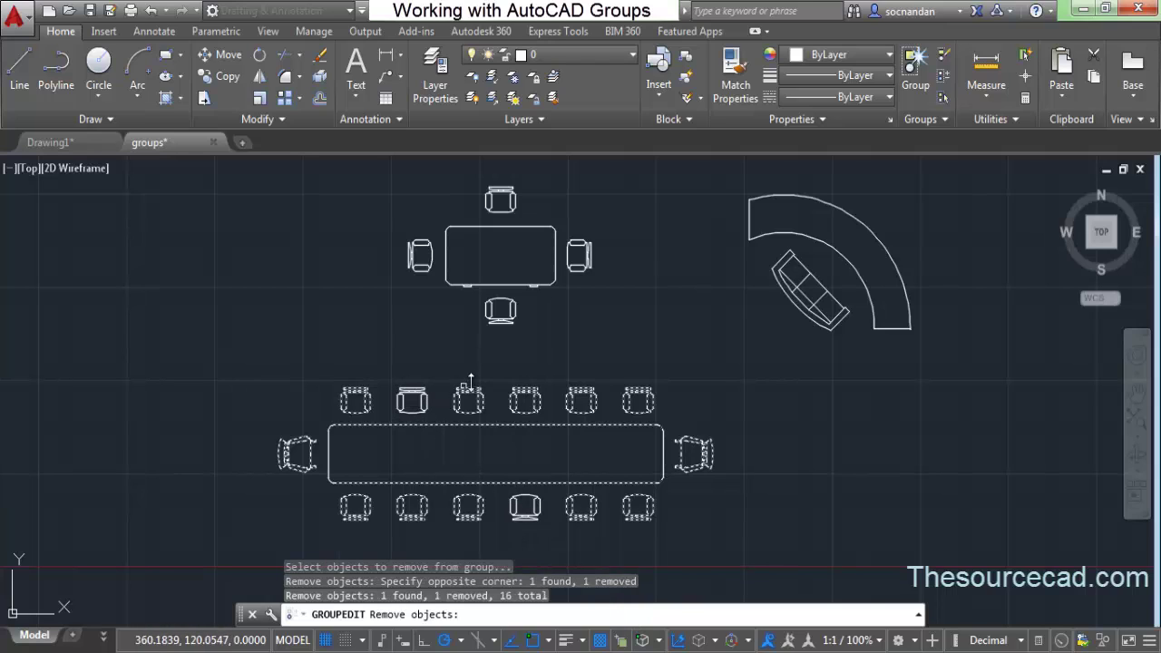
key(Return)
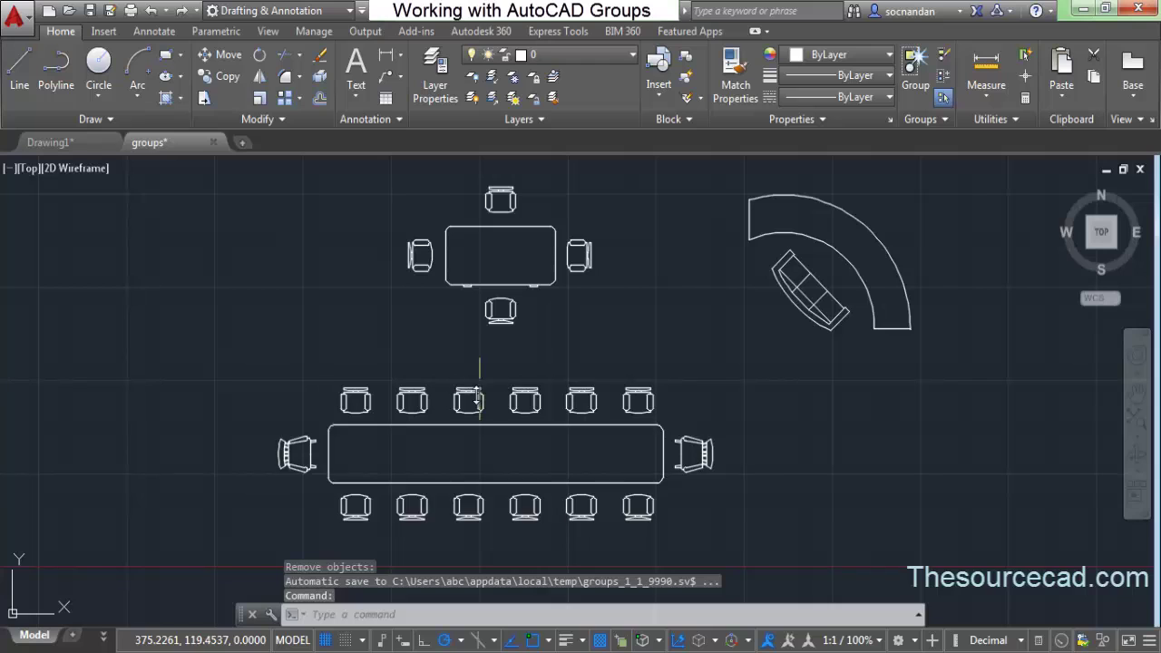
click(519, 482)
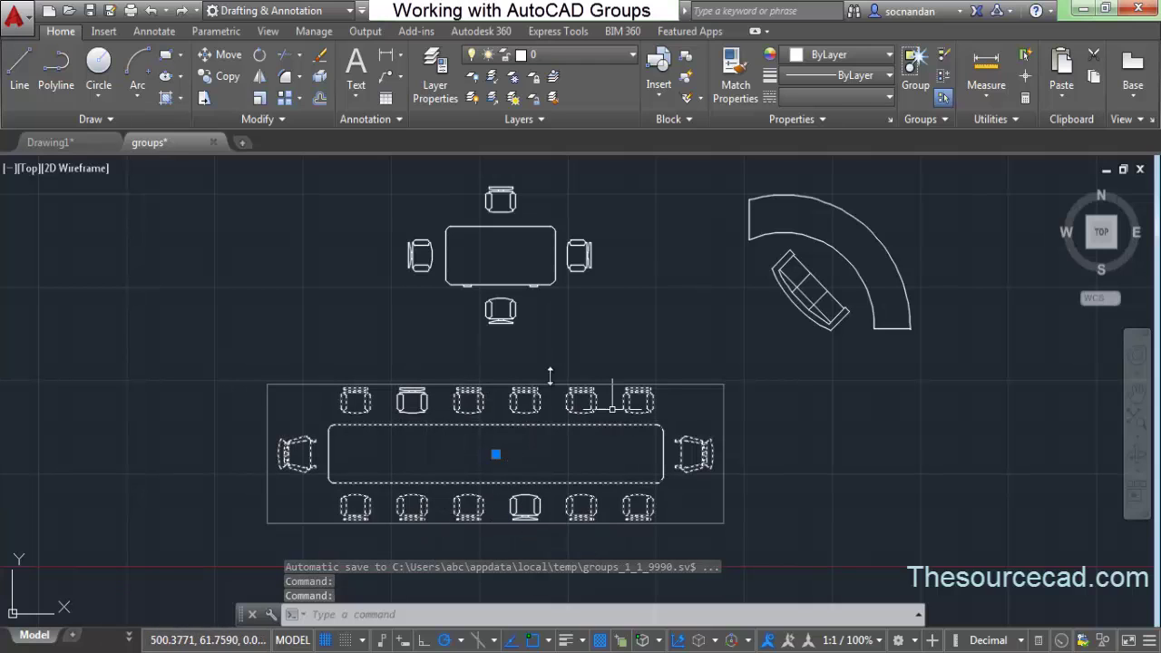
key(Escape)
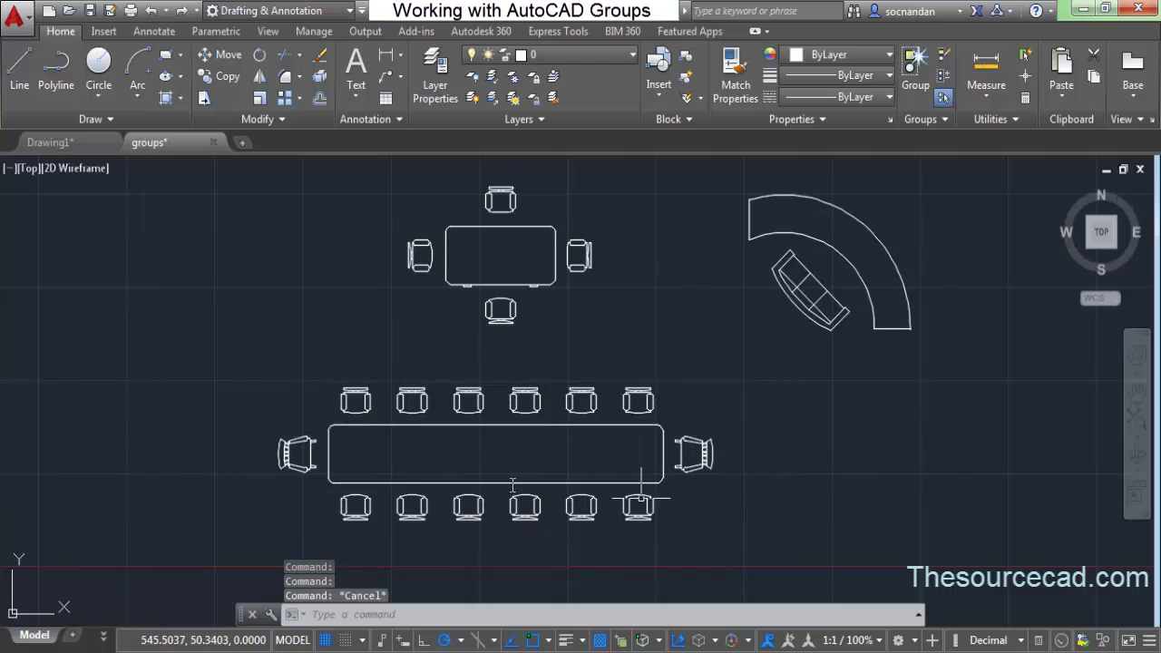
click(410, 396)
click(529, 511)
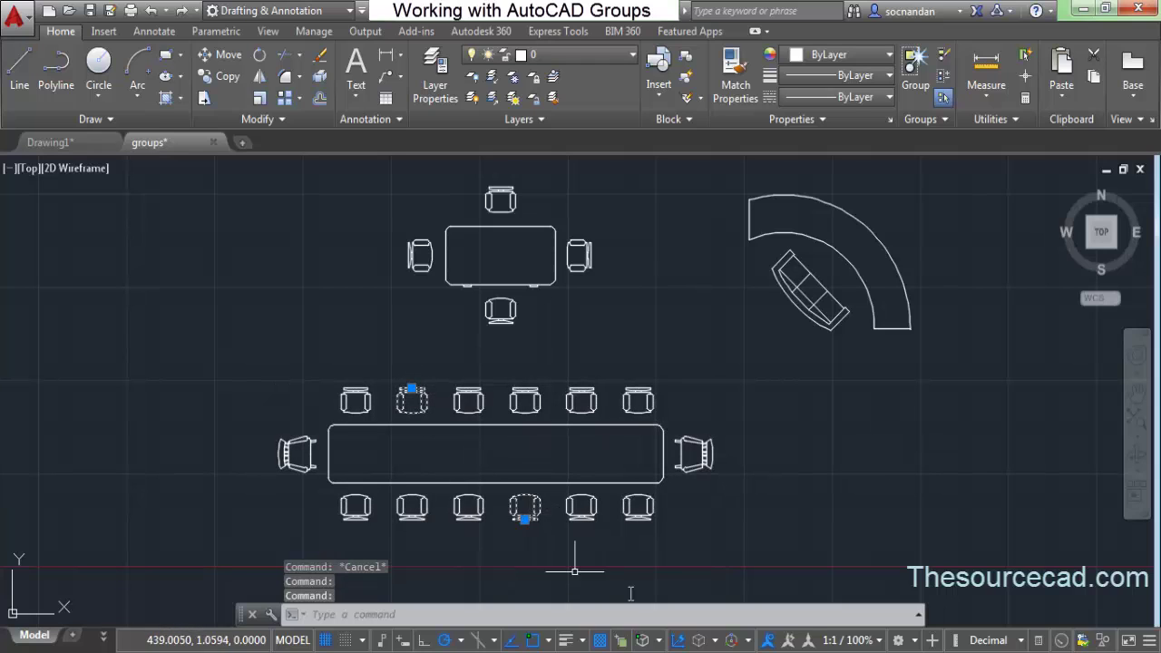
key(Delete)
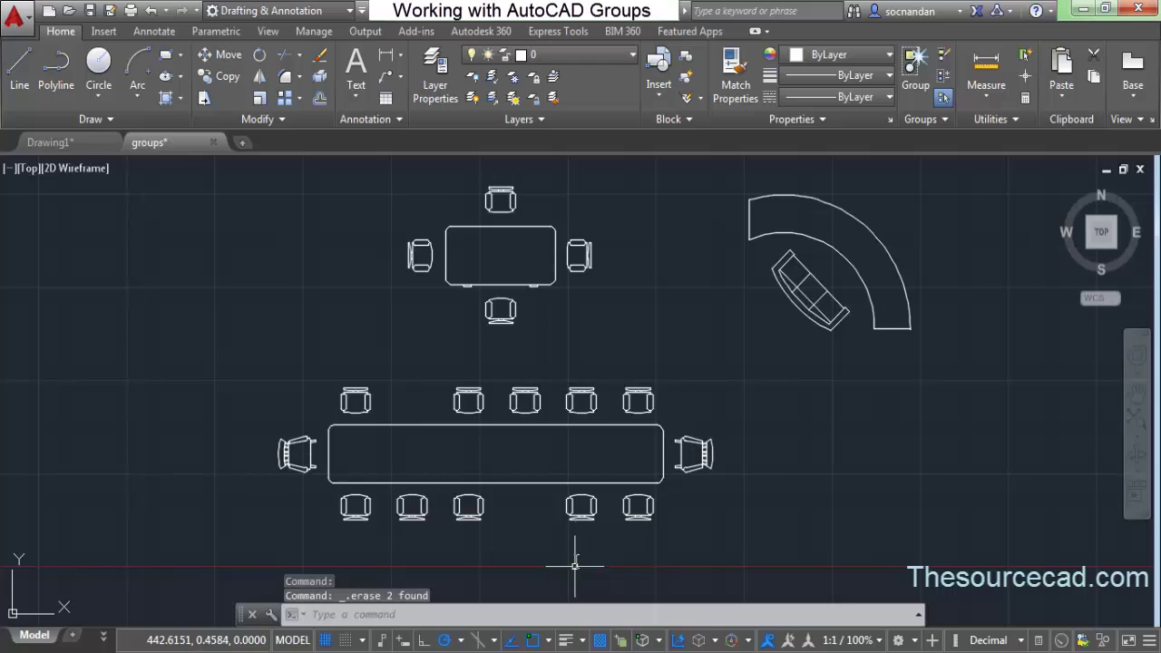
click(581, 515)
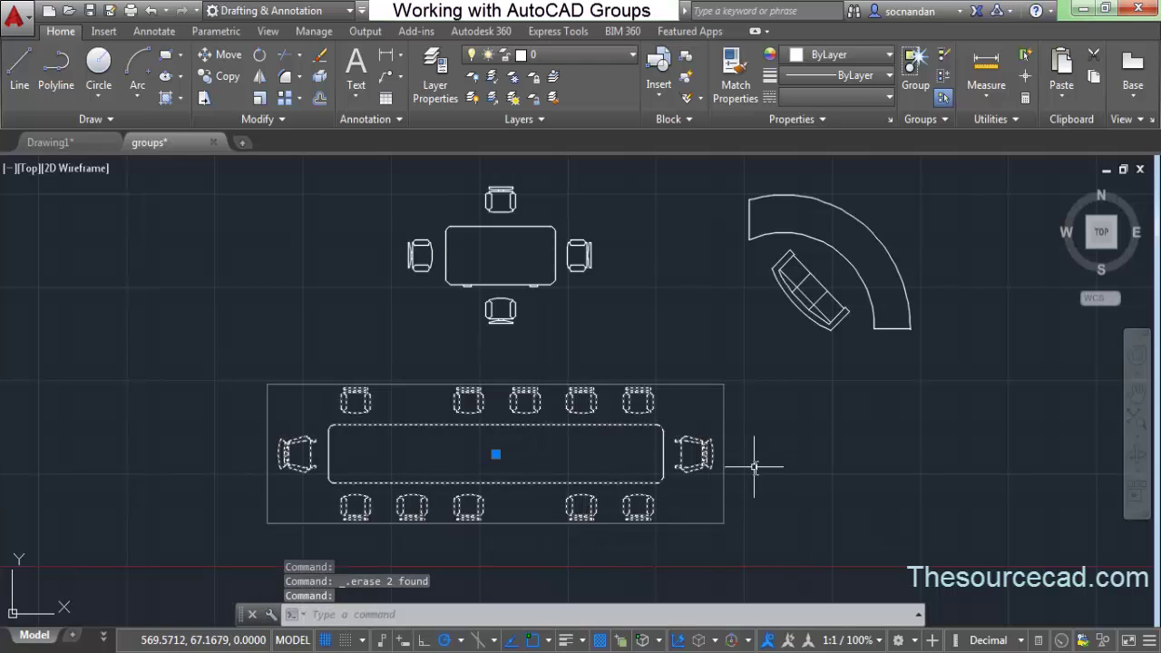
key(Escape)
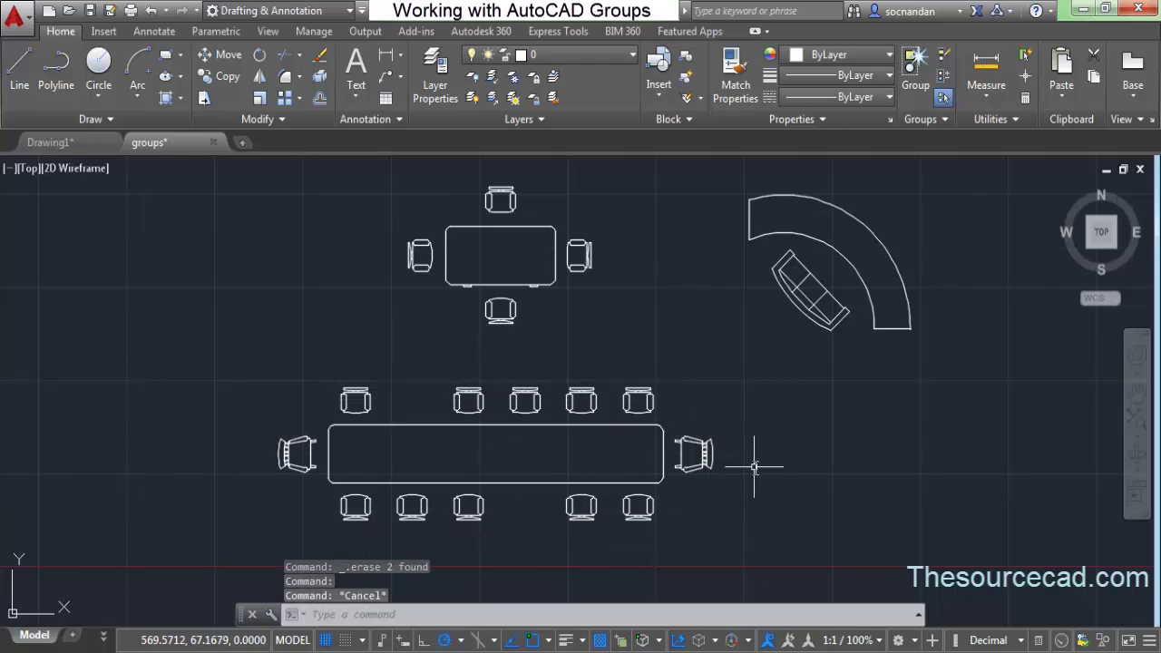
key(ctrl+z)
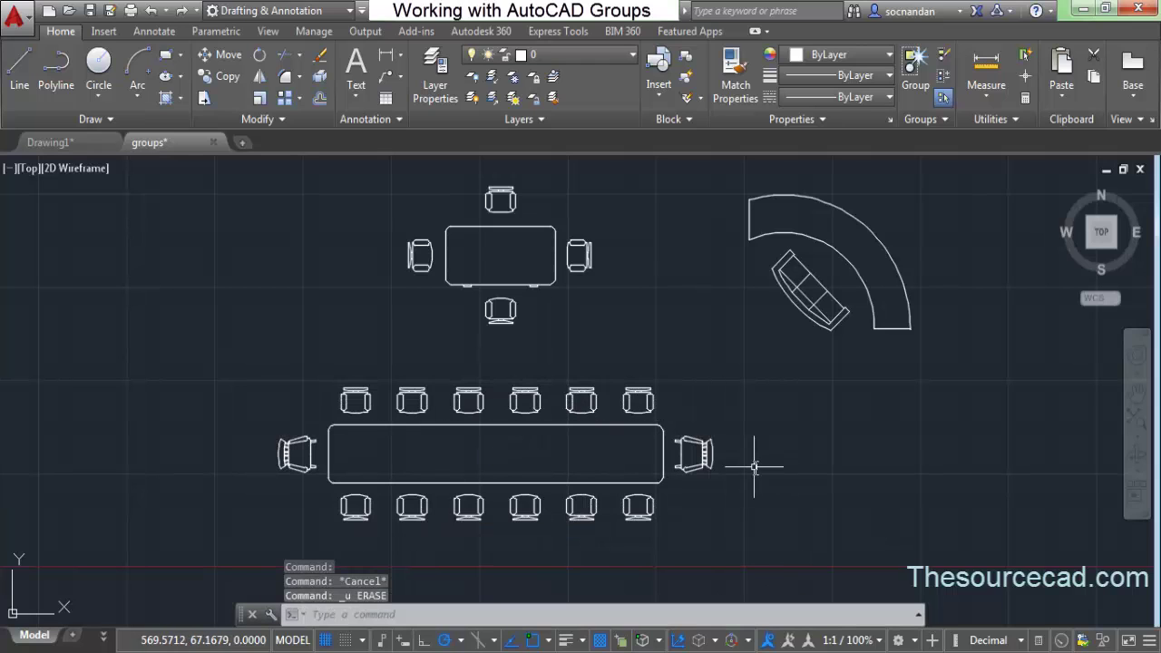
Step: Add the second top-row and fourth bottom-row chairs back into CTABLE, restoring 18 objects
click(947, 82)
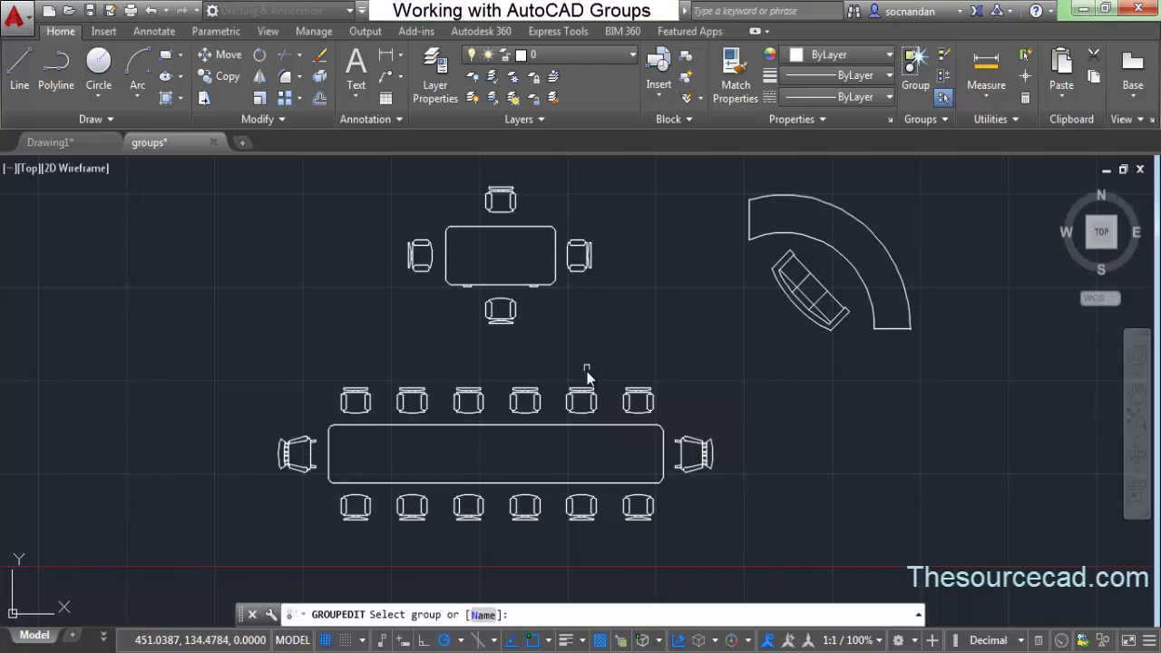
click(588, 402)
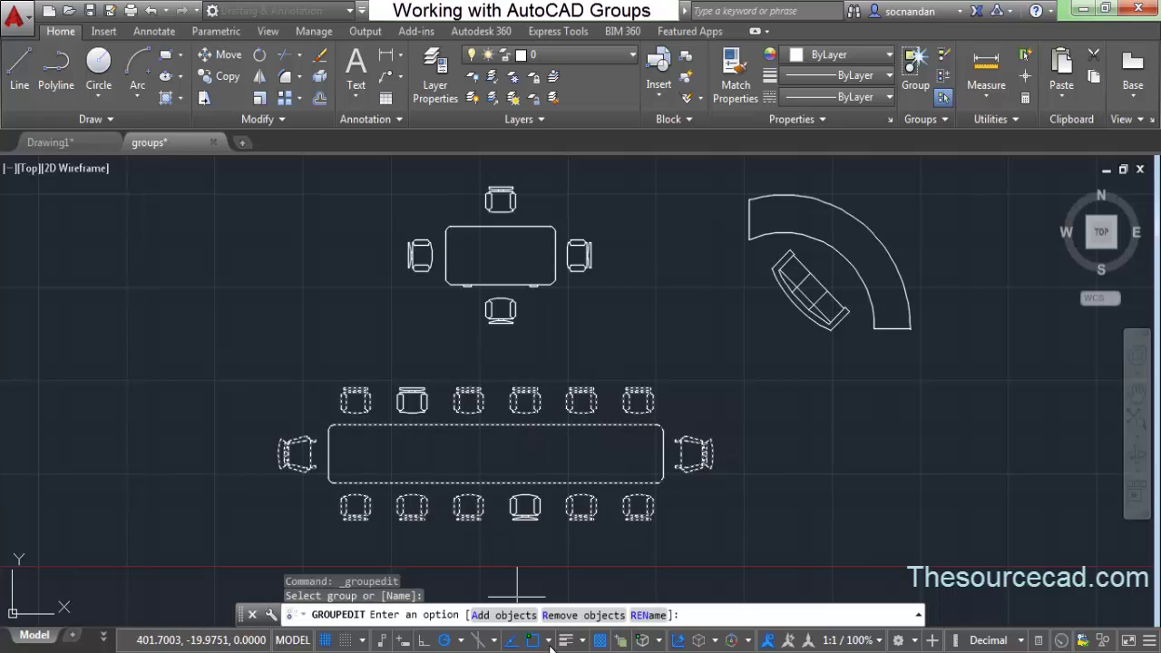
click(503, 616)
click(413, 400)
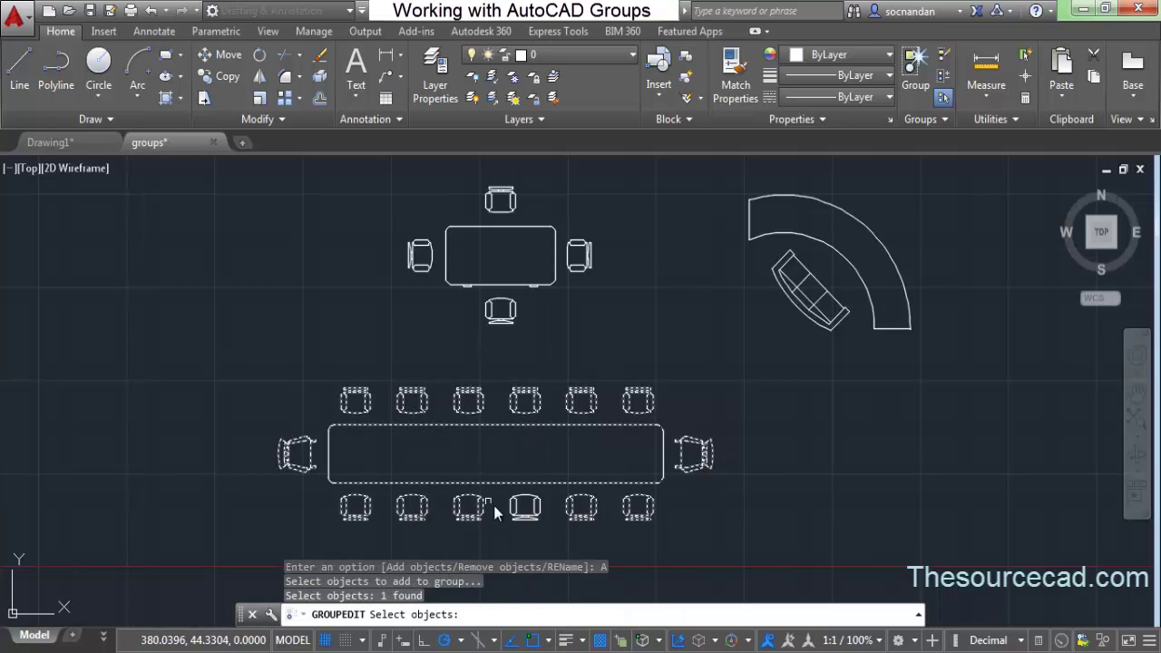
click(514, 511)
key(Return)
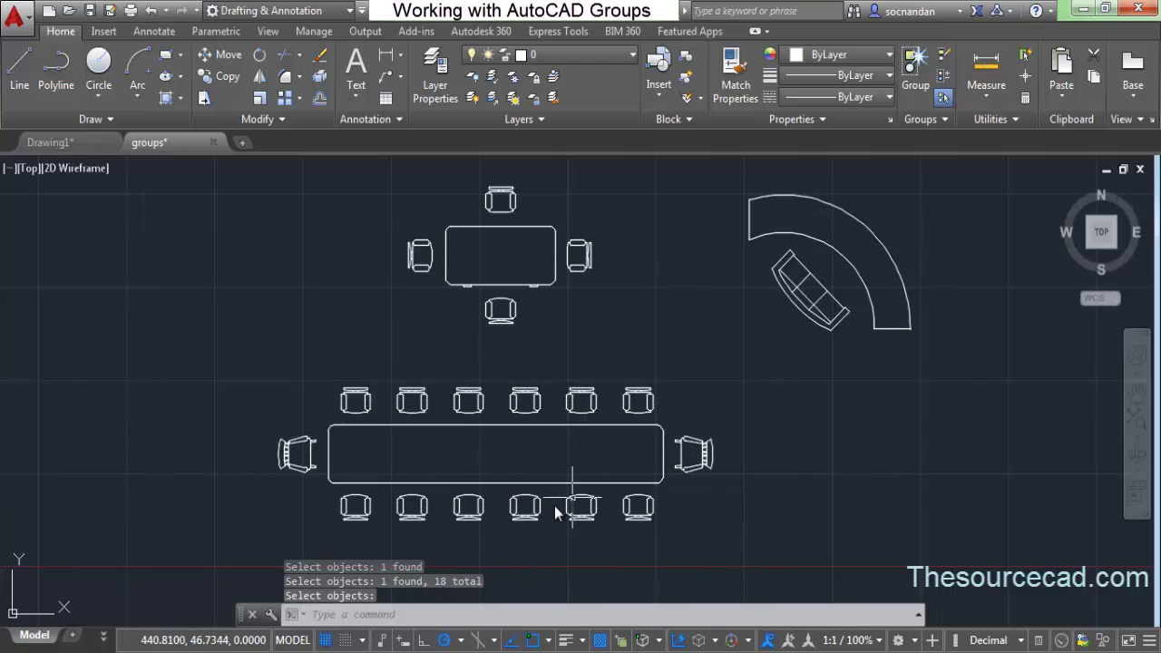
click(481, 400)
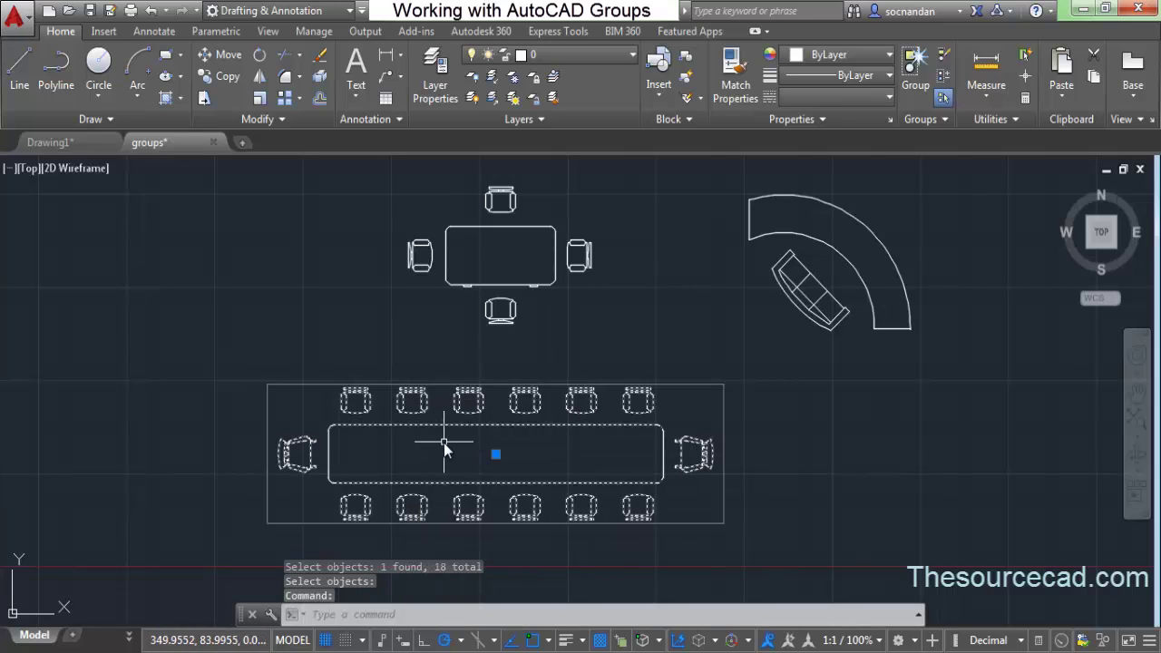
key(Escape)
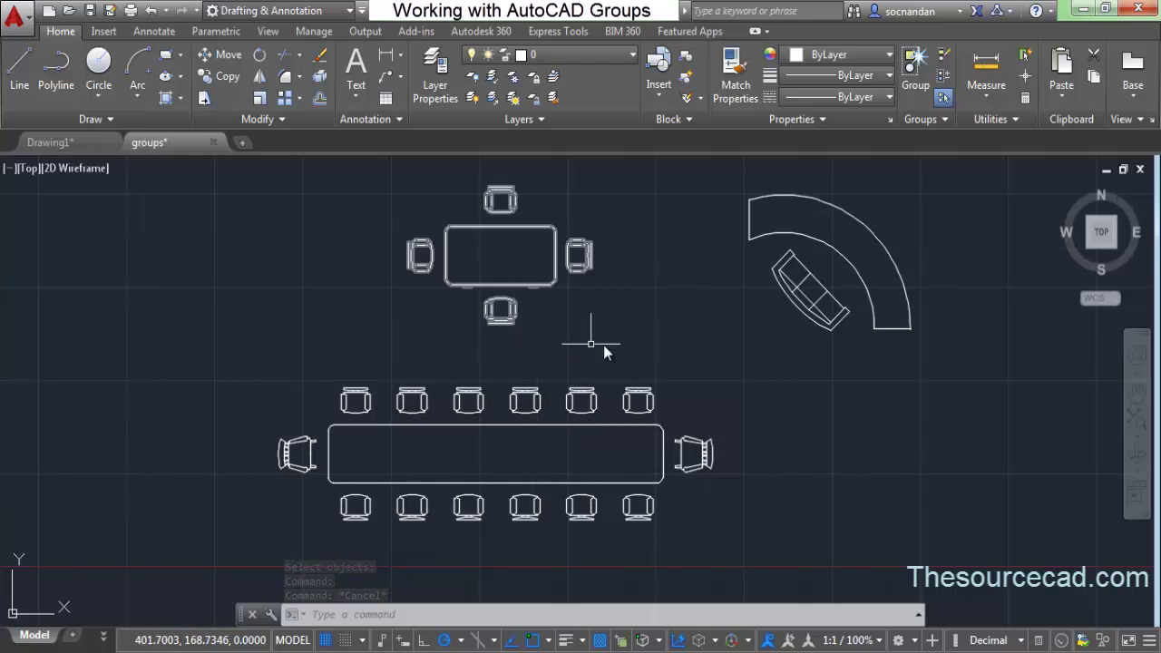
Step: Window-select the curved desk and sofa into an unnamed group, then select it to verify
click(916, 60)
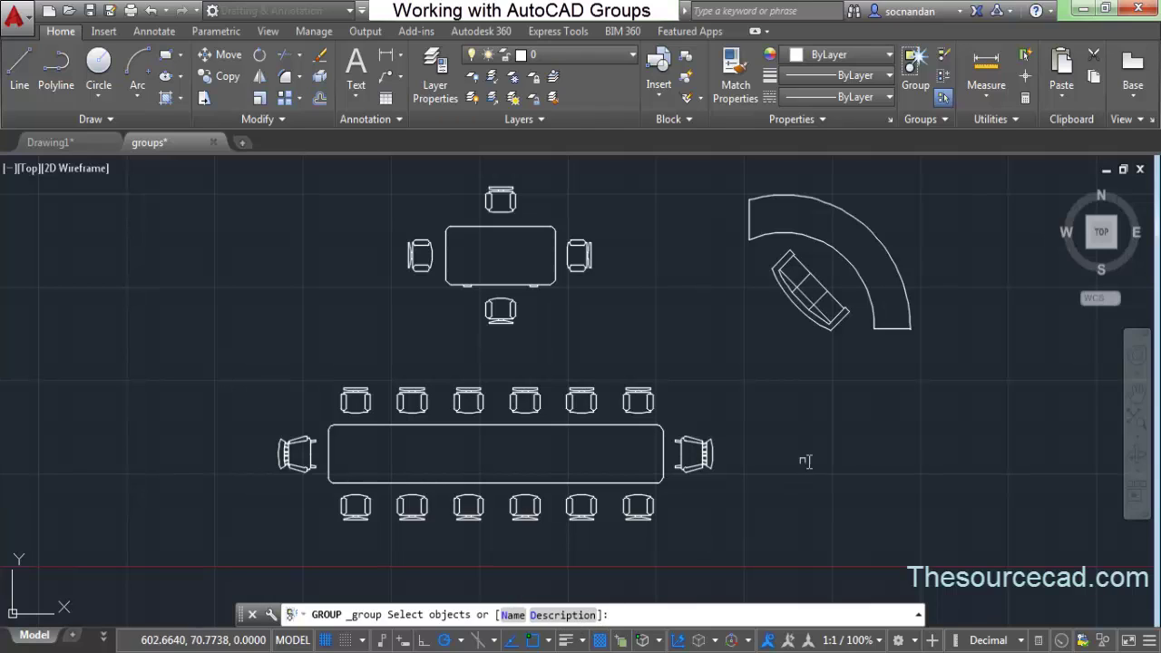
click(941, 370)
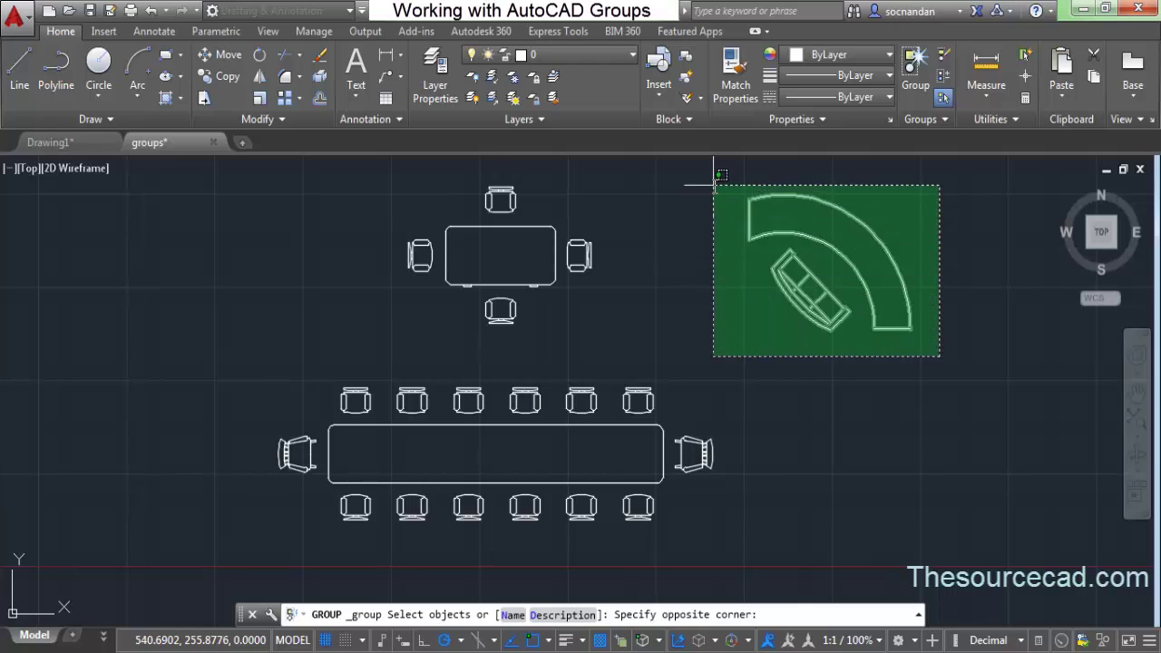
click(713, 186)
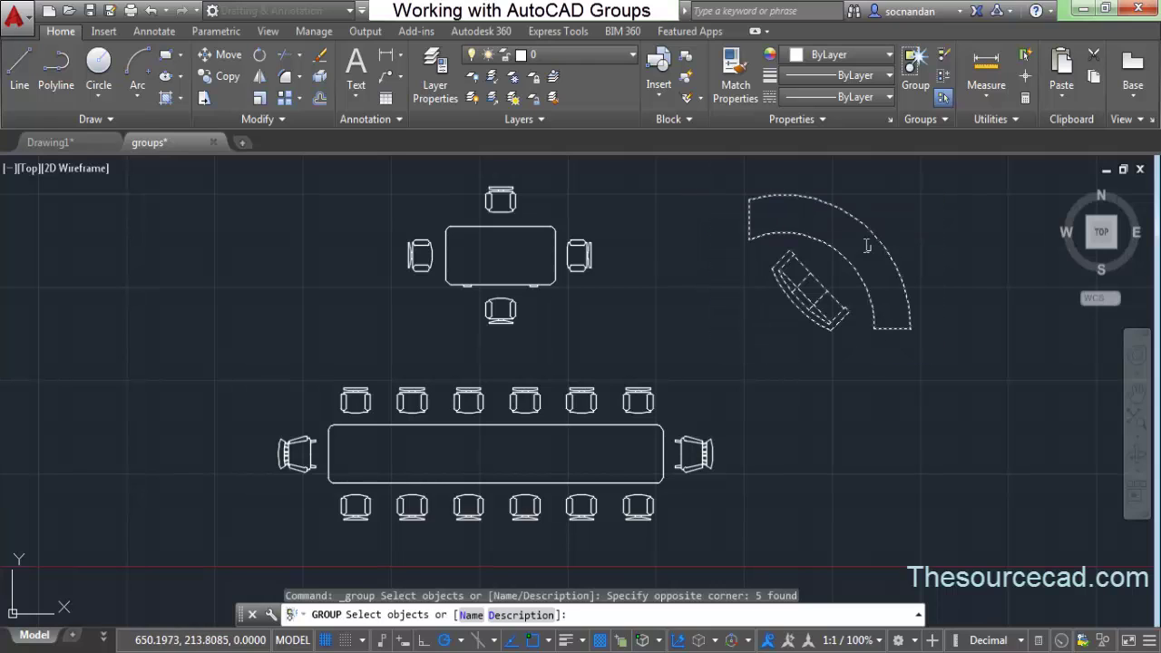
key(Return)
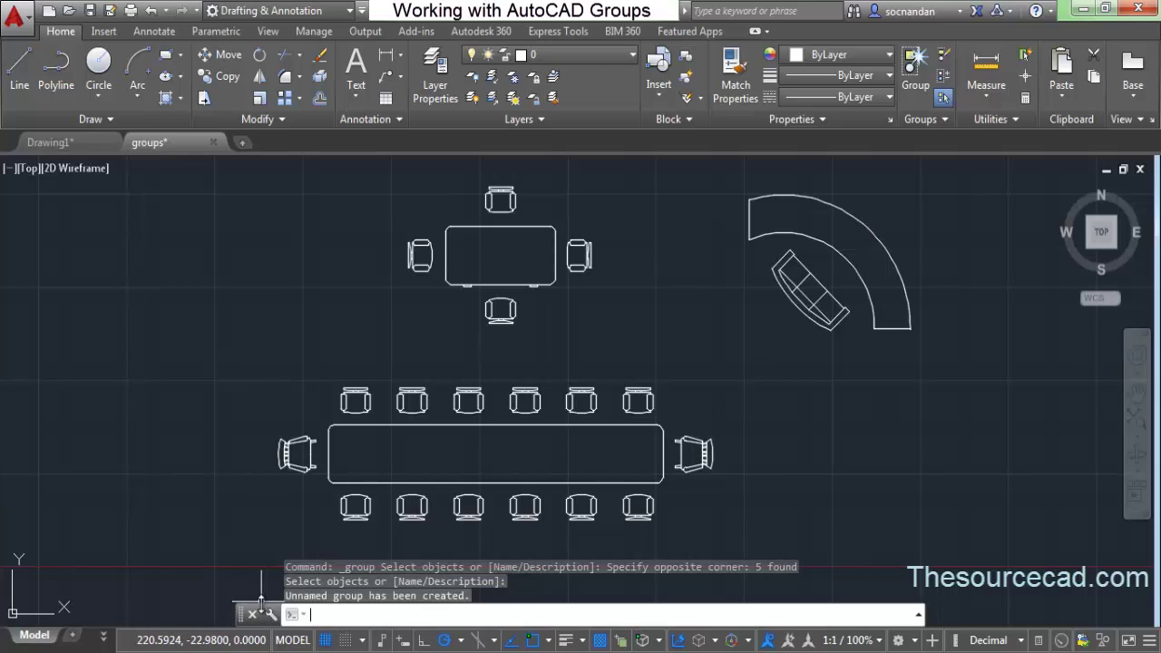
drag(262, 604, 448, 597)
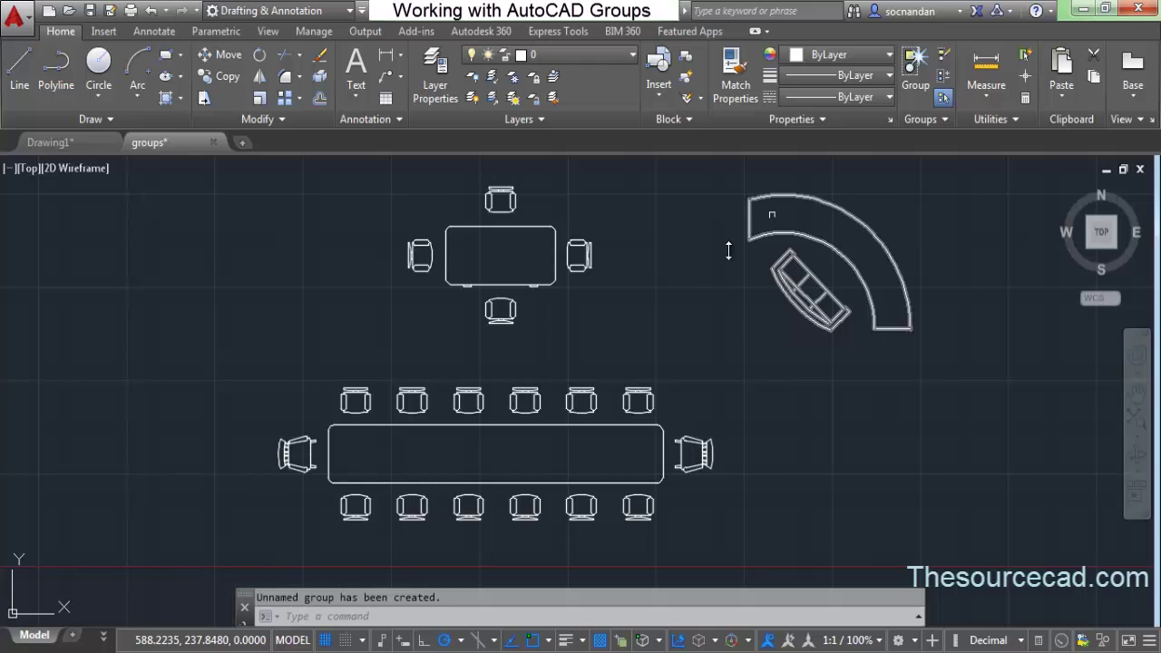
click(864, 287)
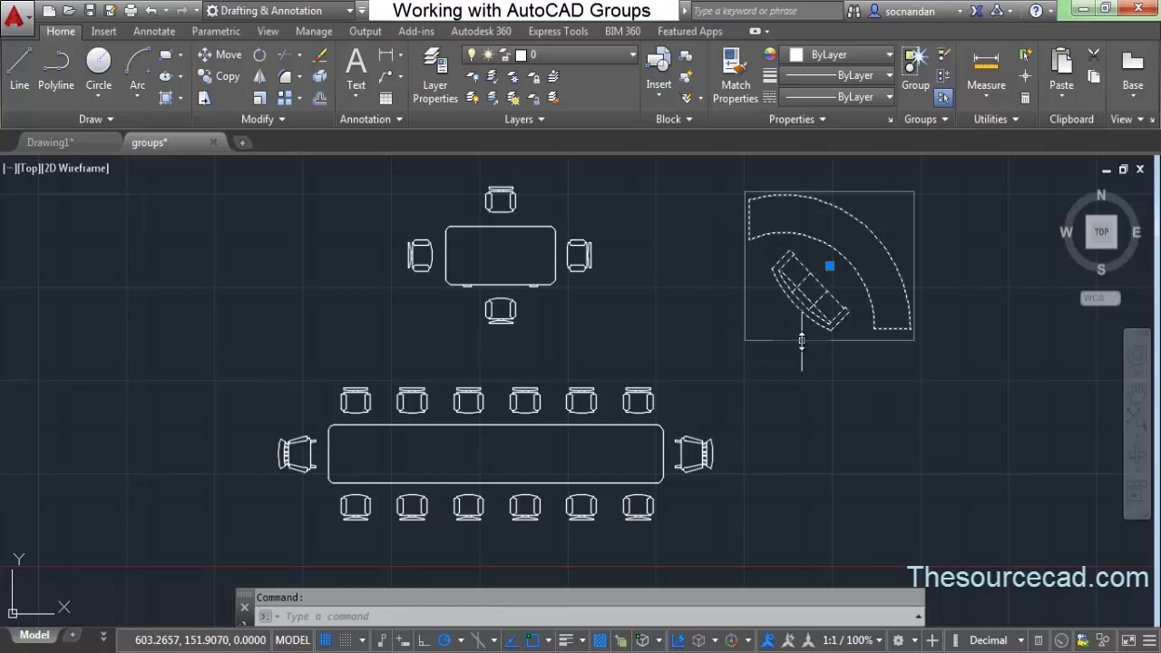
key(Escape)
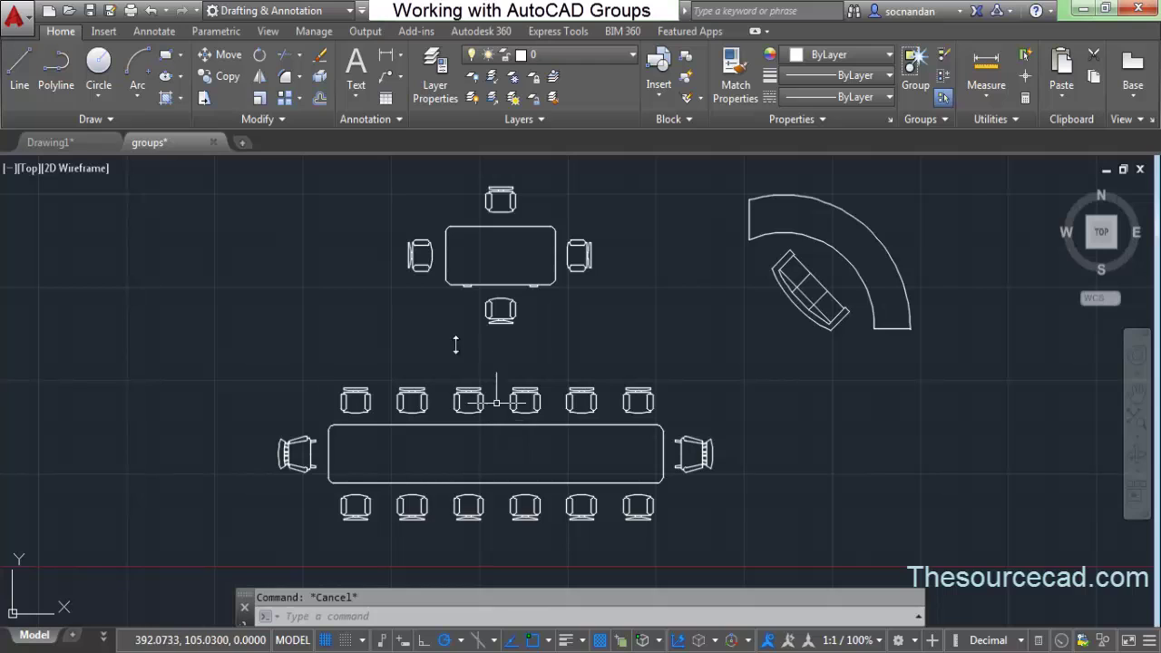
Step: Copy the small table group as one unit from its centre to a spot at left
click(227, 76)
click(420, 241)
key(Return)
click(500, 256)
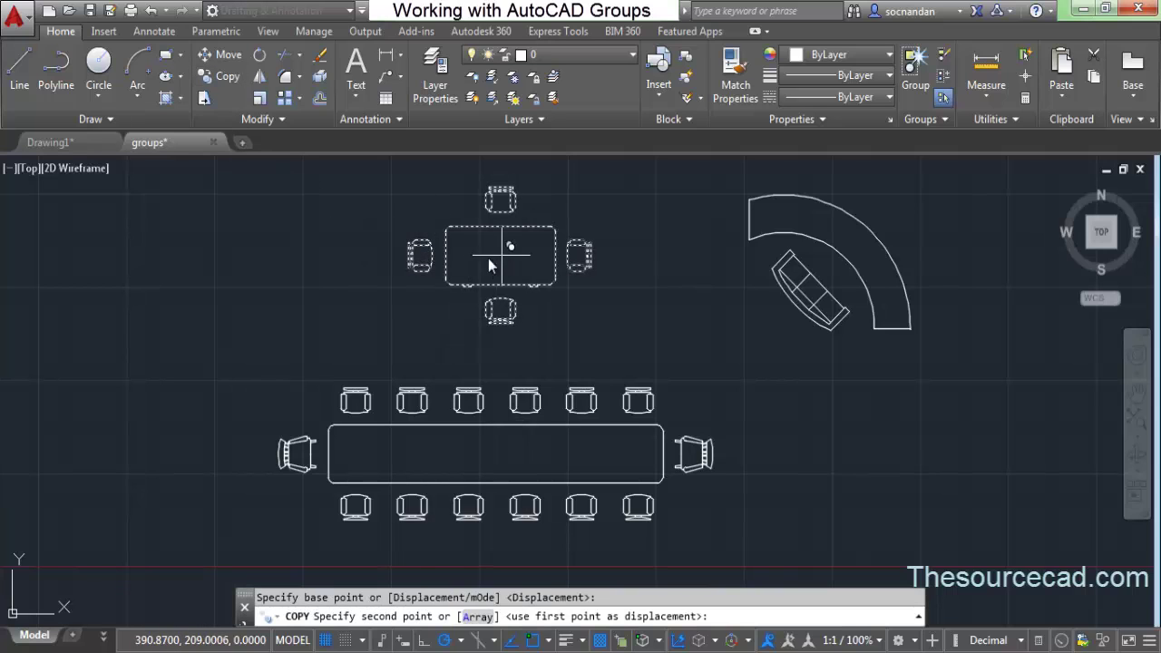
click(195, 270)
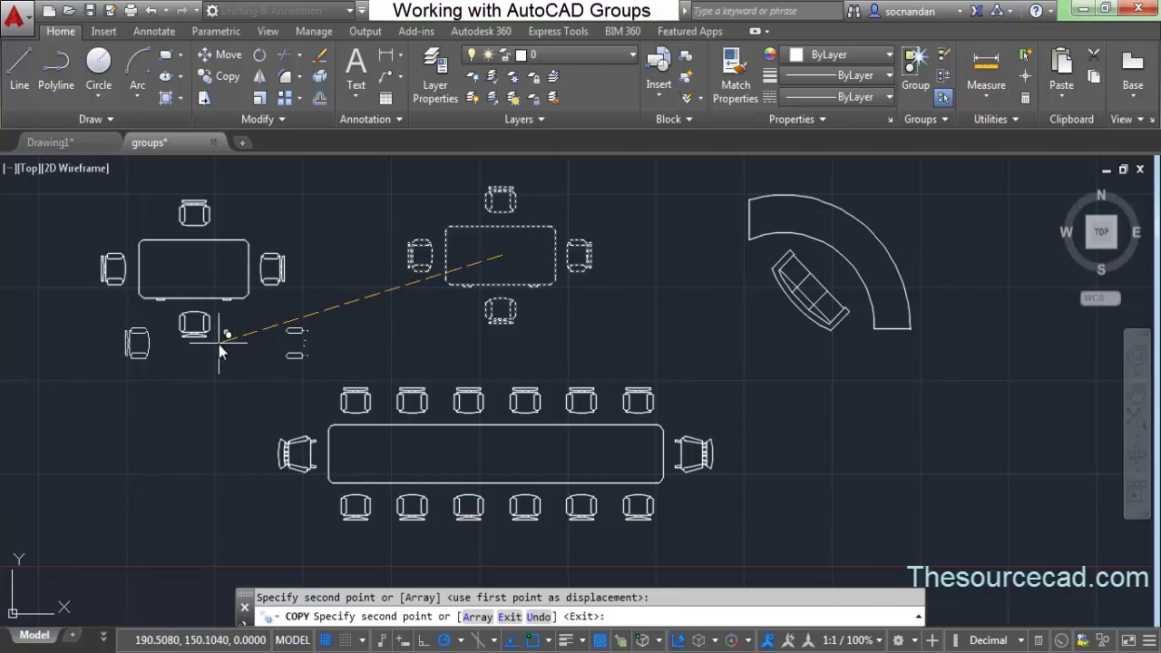
key(Escape)
Step: Window-select the copied left table set and delete it
click(325, 323)
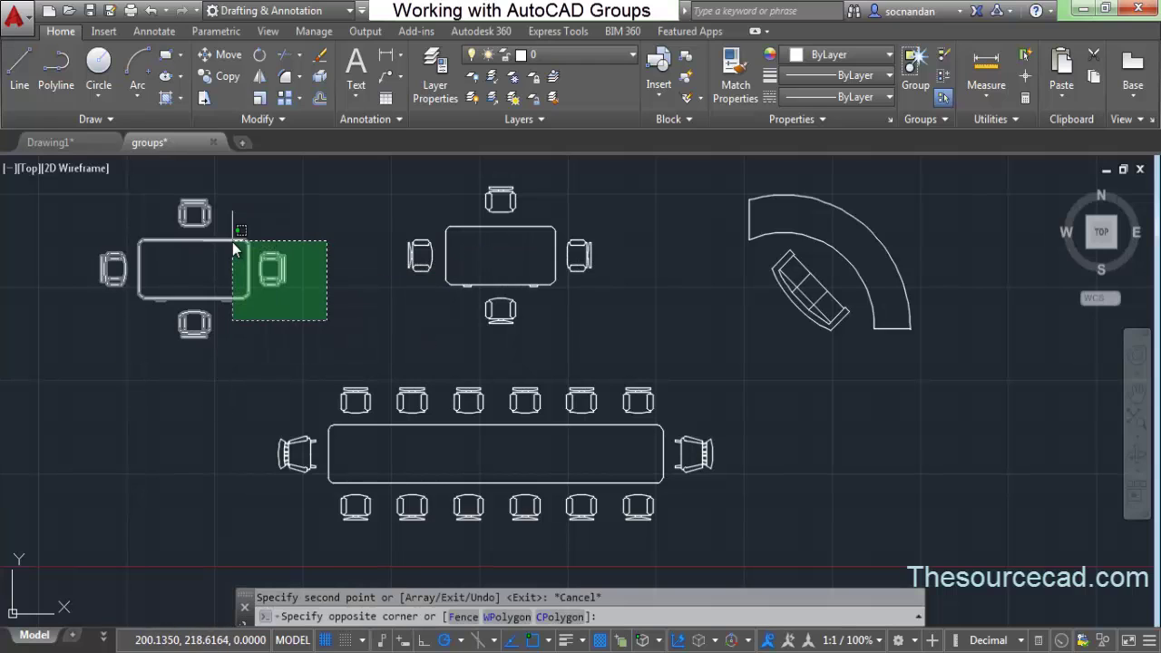
click(232, 241)
key(Delete)
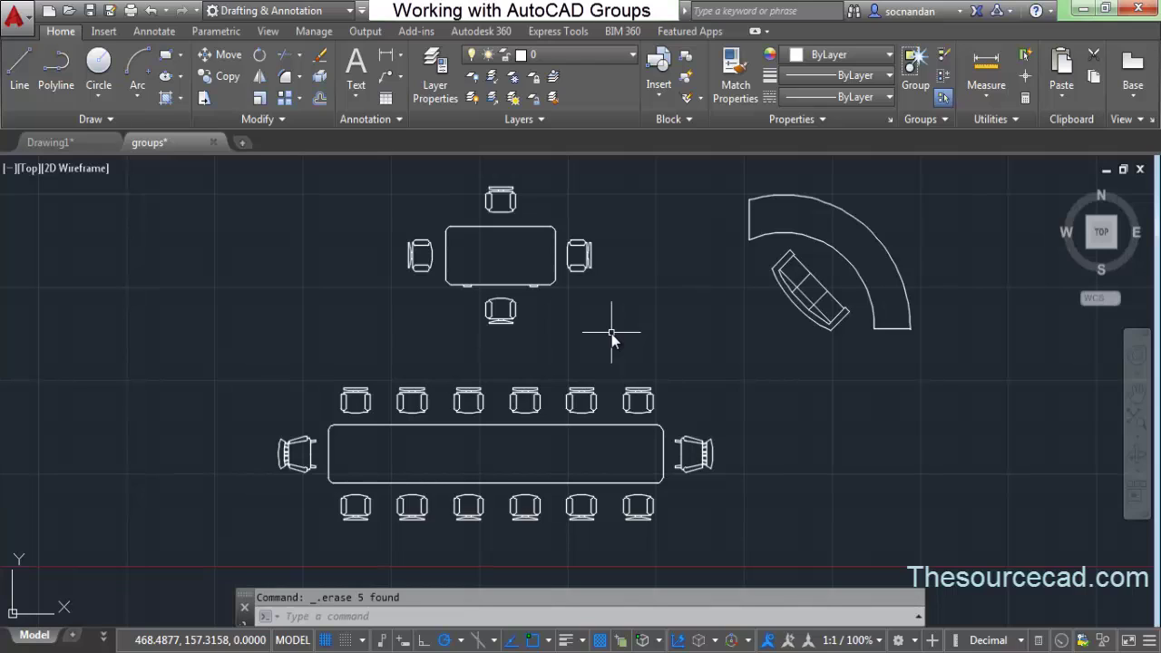
click(944, 60)
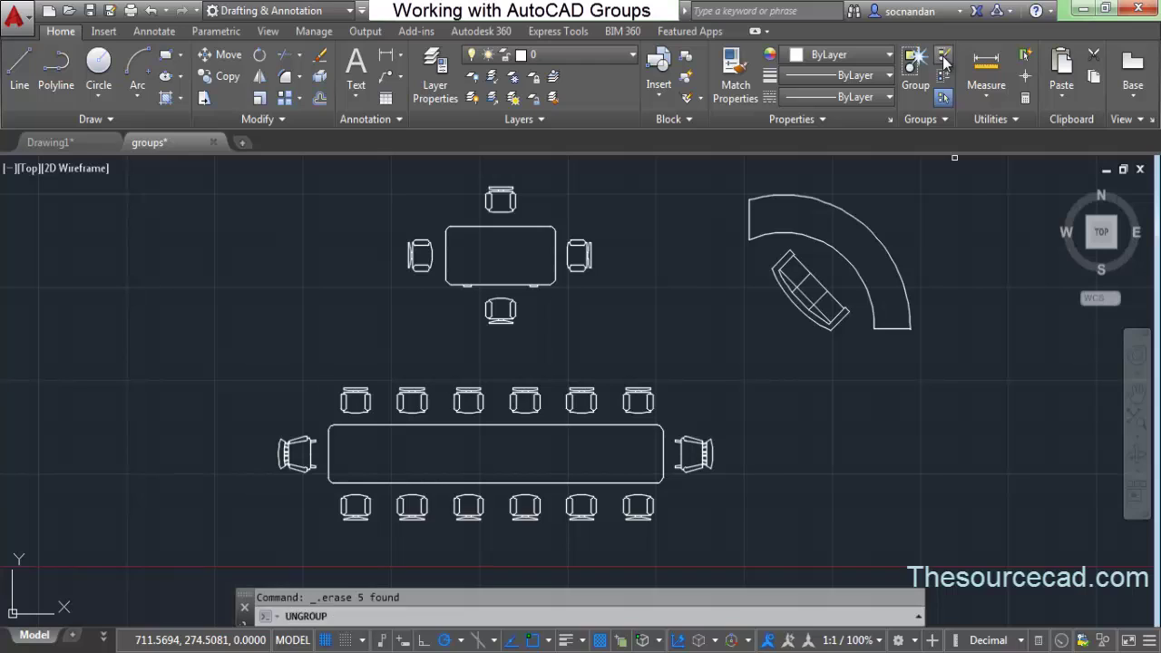
Step: Ungroup TABLE1, then pick the four chairs and the table individually to confirm they're separate
click(590, 257)
click(585, 256)
click(501, 196)
click(415, 251)
click(494, 314)
click(540, 293)
click(536, 354)
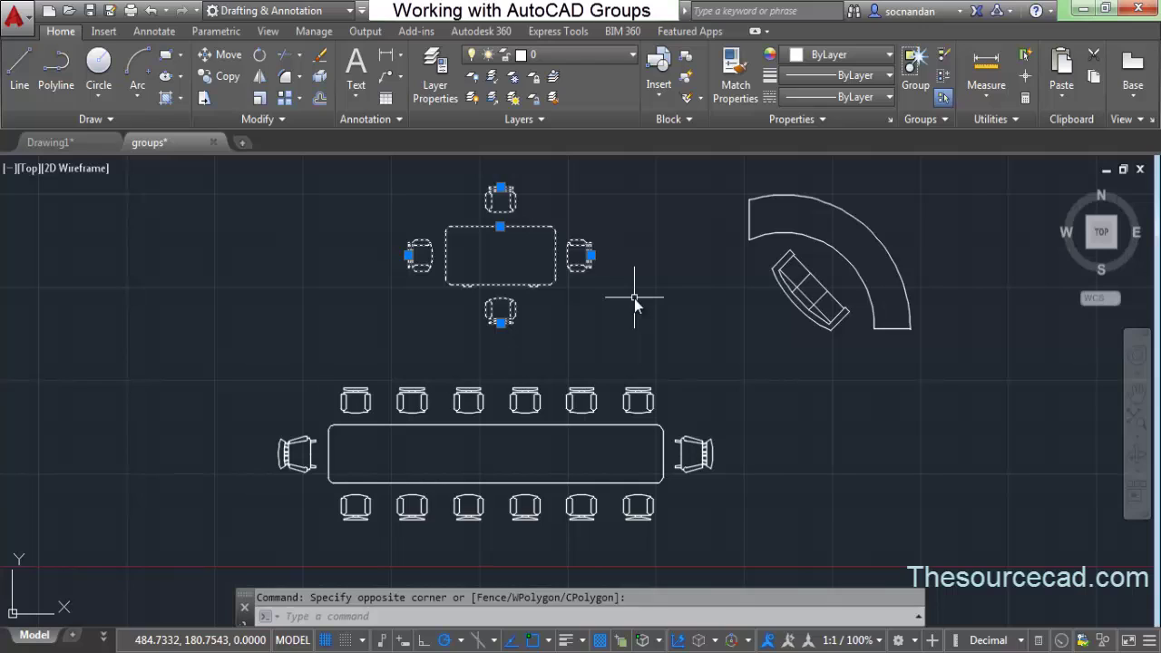
key(Escape)
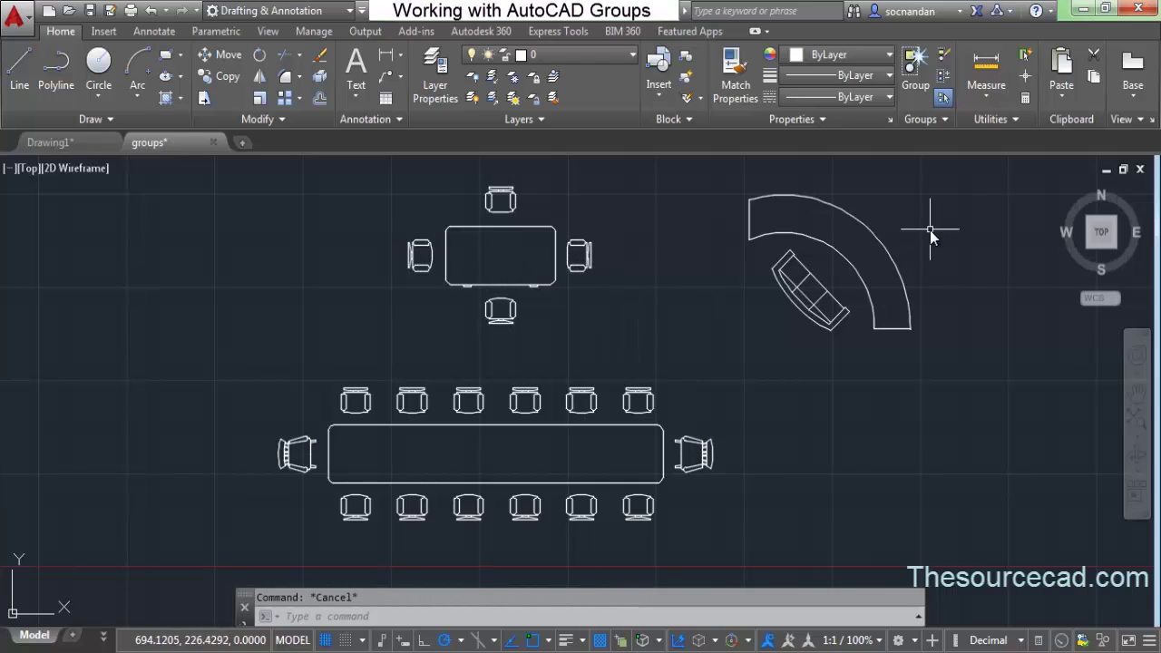
Step: With group selection on, pick the conference table to select its whole group
click(940, 103)
click(583, 395)
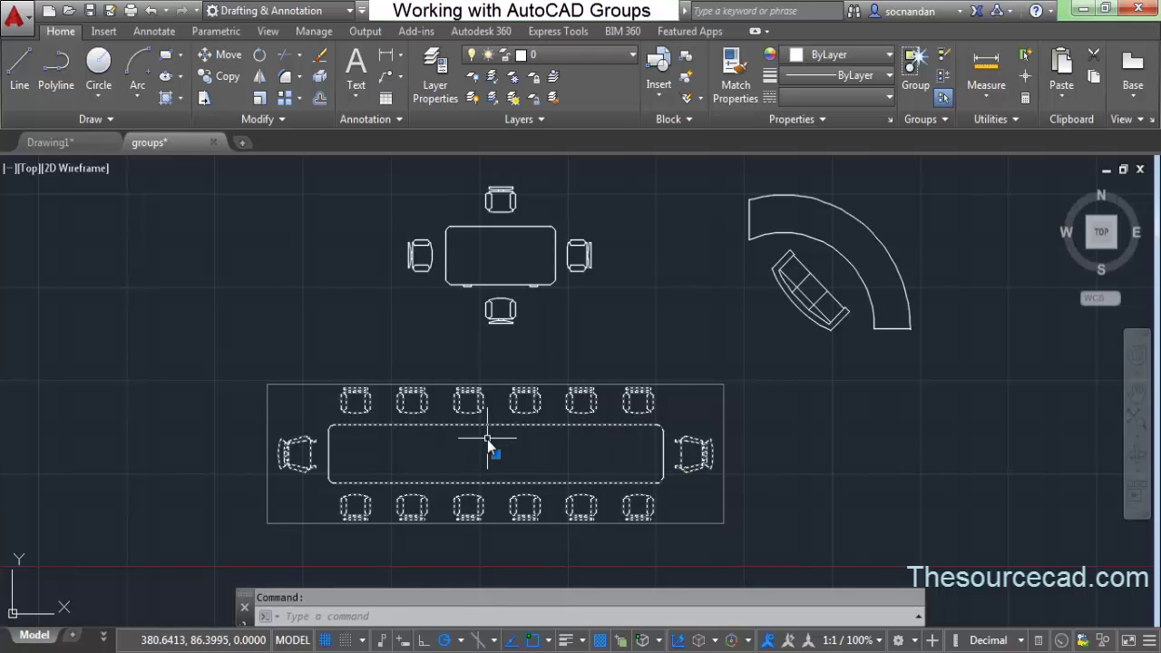
key(Escape)
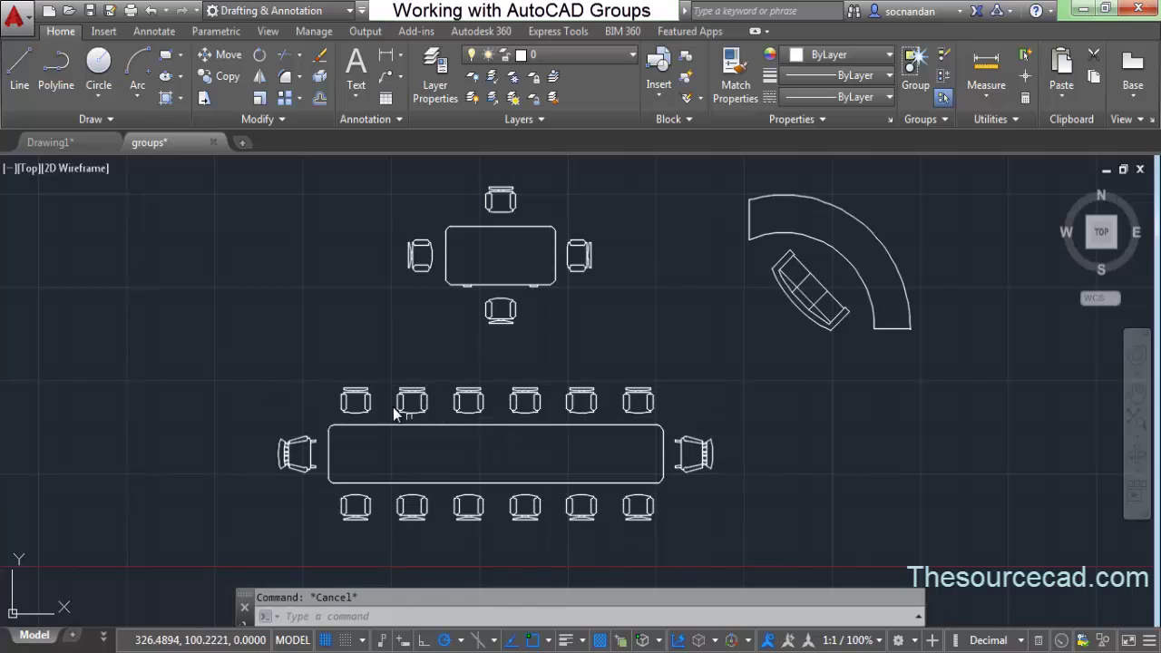
scroll(412, 399, up, 2)
click(415, 397)
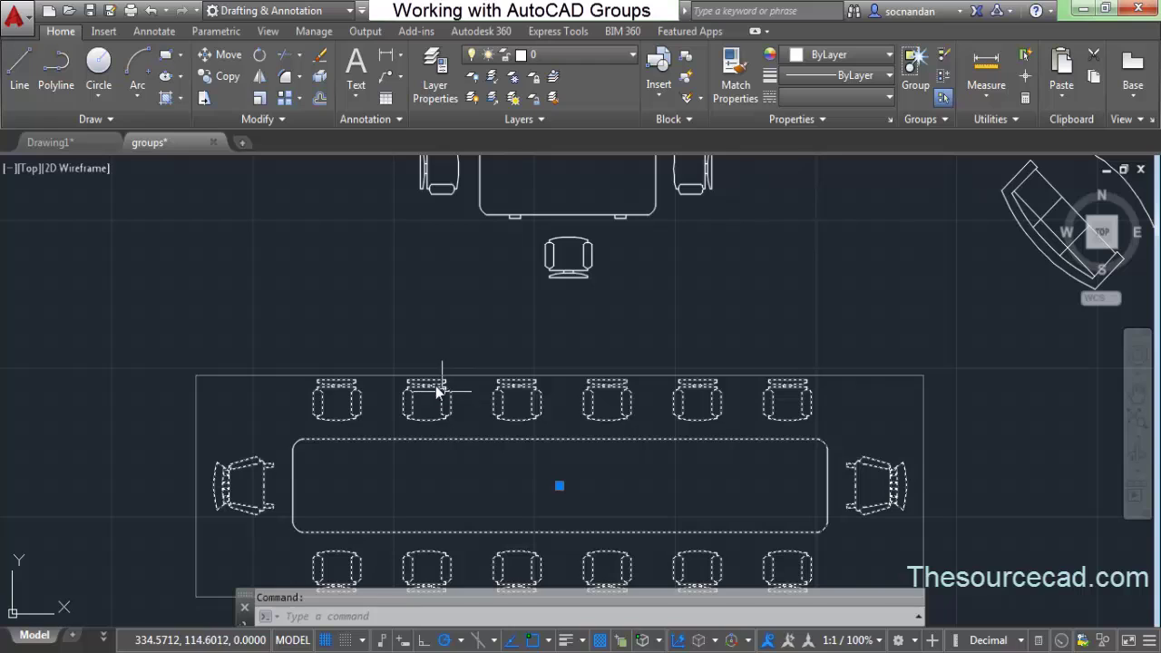
key(Escape)
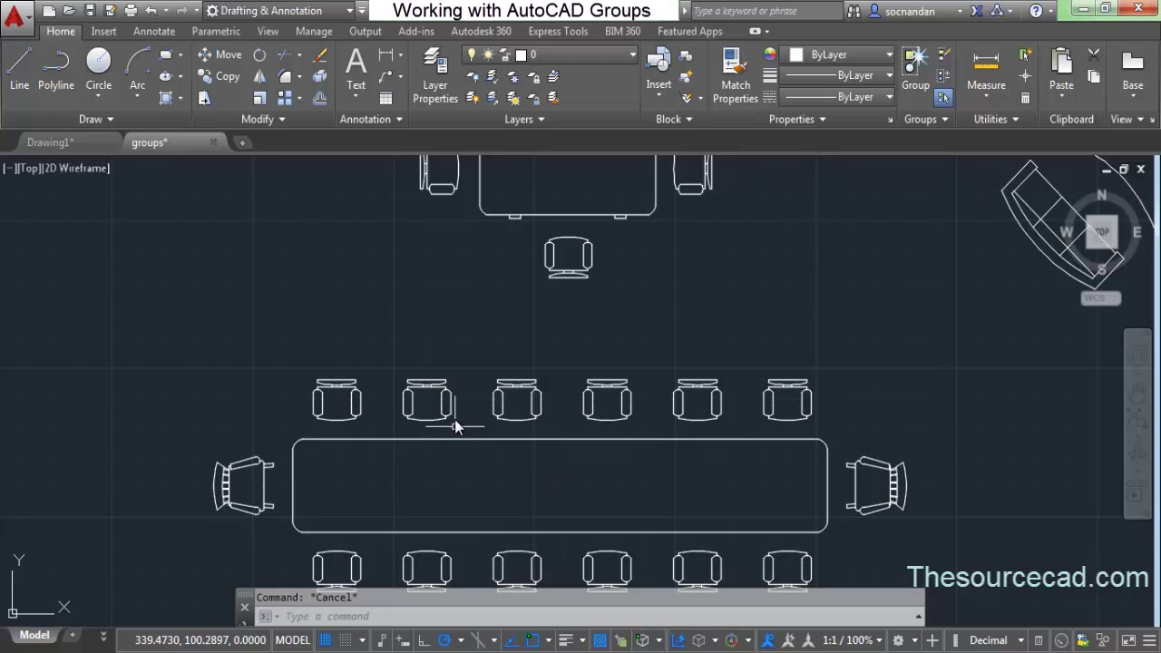
Step: Turn group selection off and pick four upper-row chairs individually
click(943, 98)
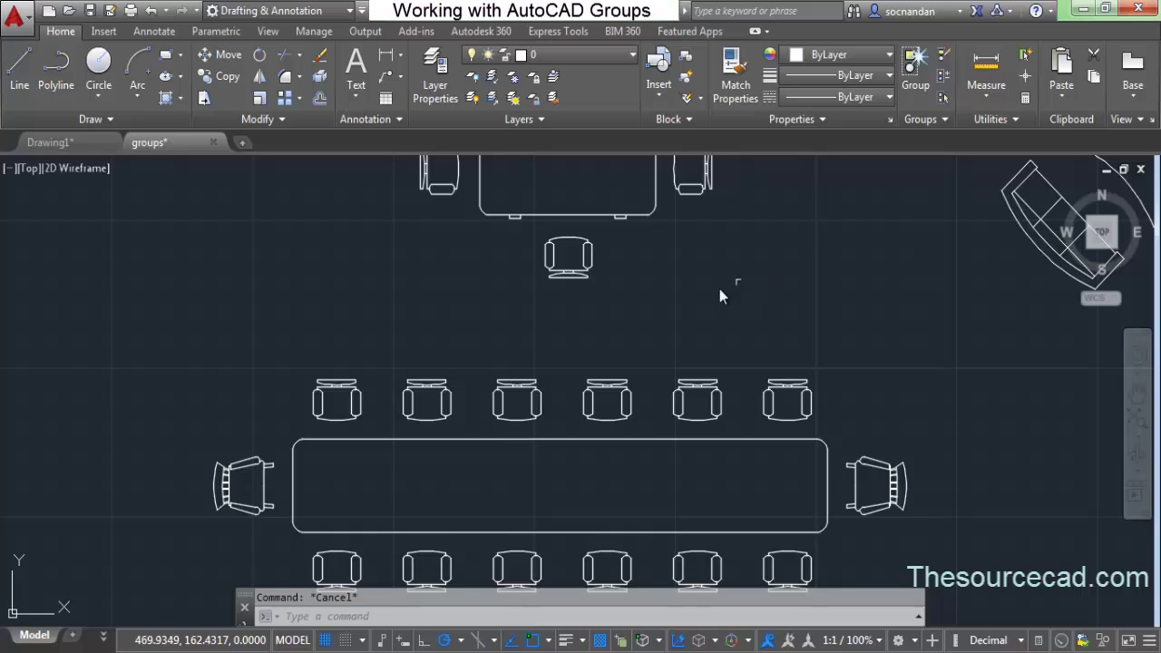
click(605, 386)
click(699, 388)
click(788, 388)
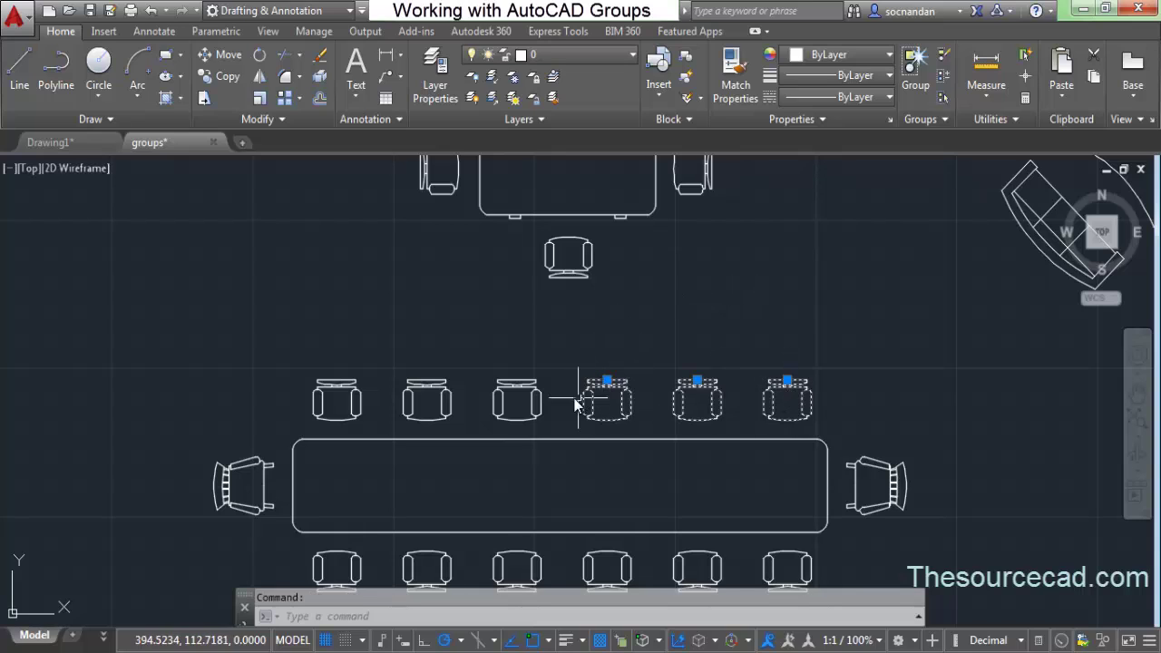
click(529, 386)
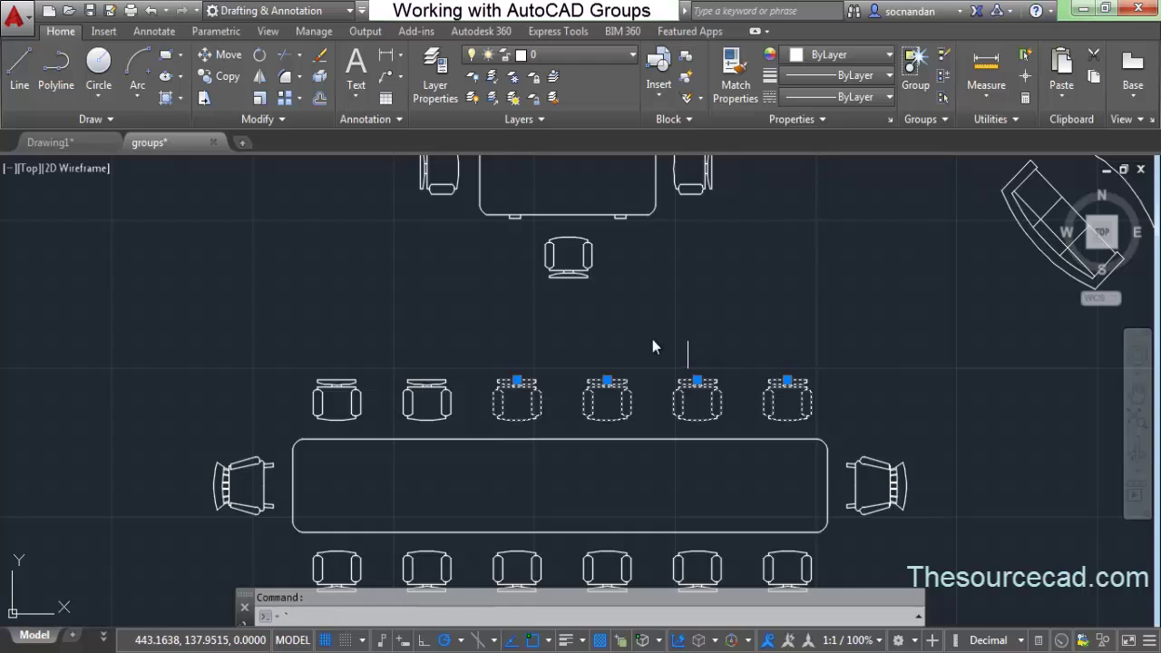
key(Escape)
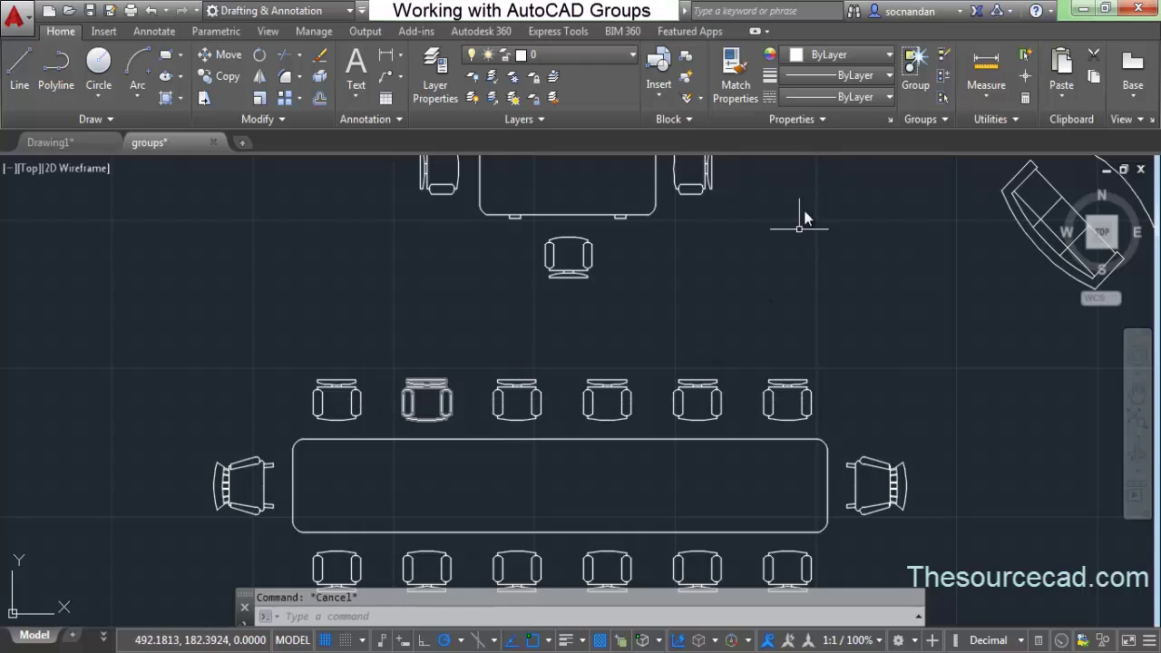
Step: Turn group selection back on so picking a chair selects the whole table group
click(944, 97)
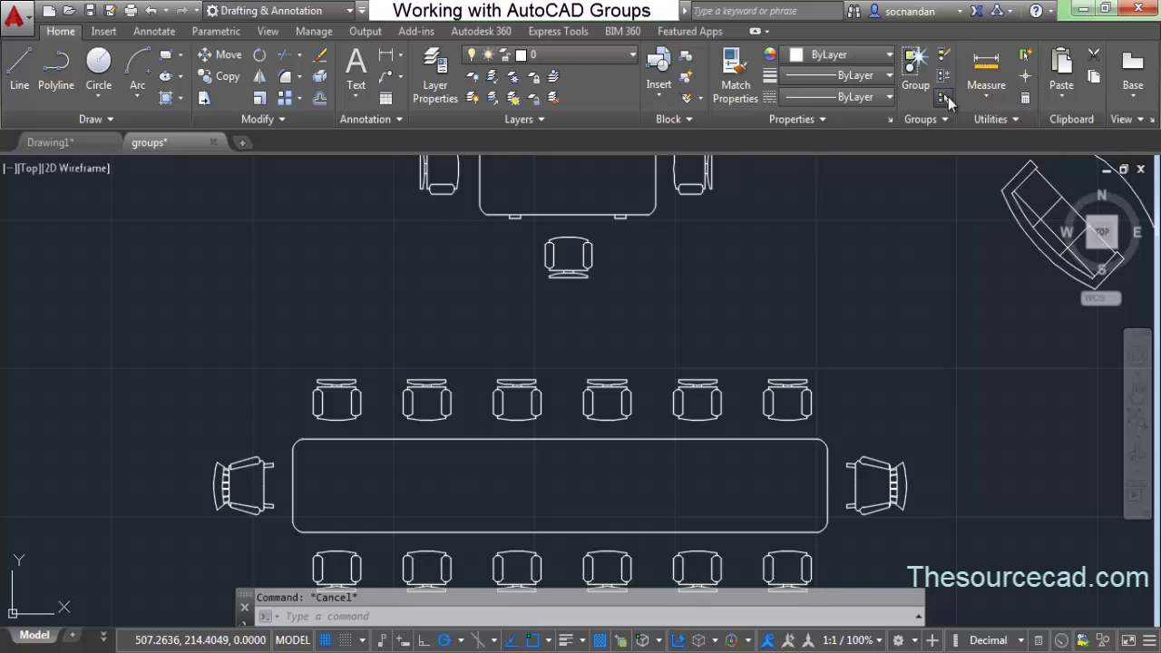
click(703, 392)
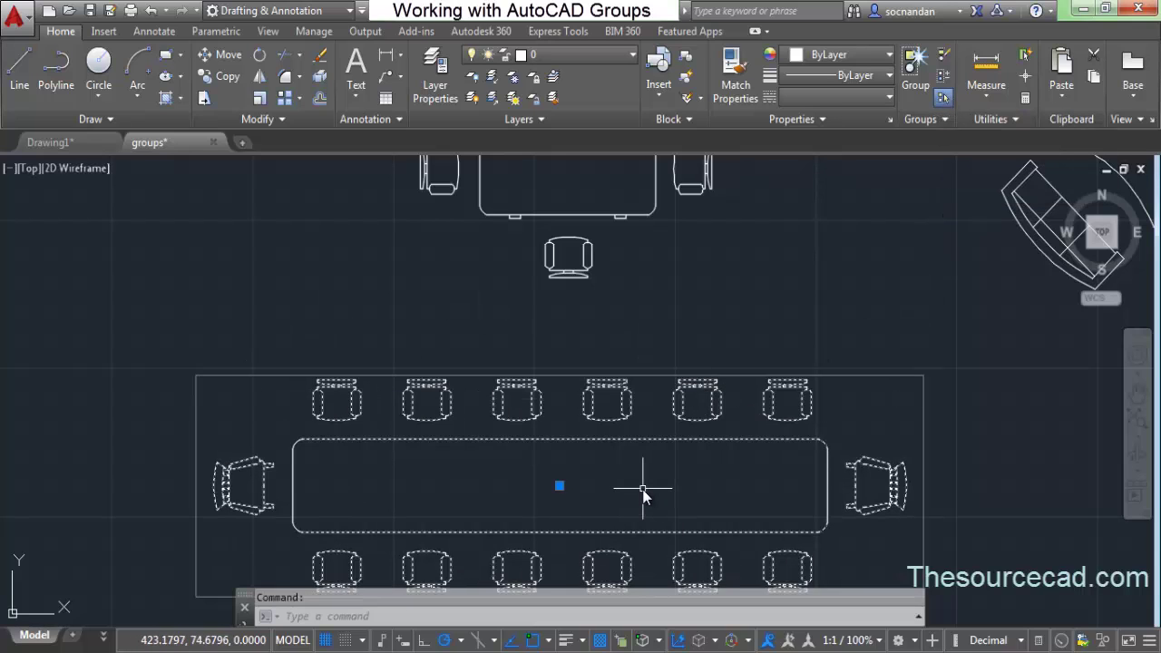
key(Escape)
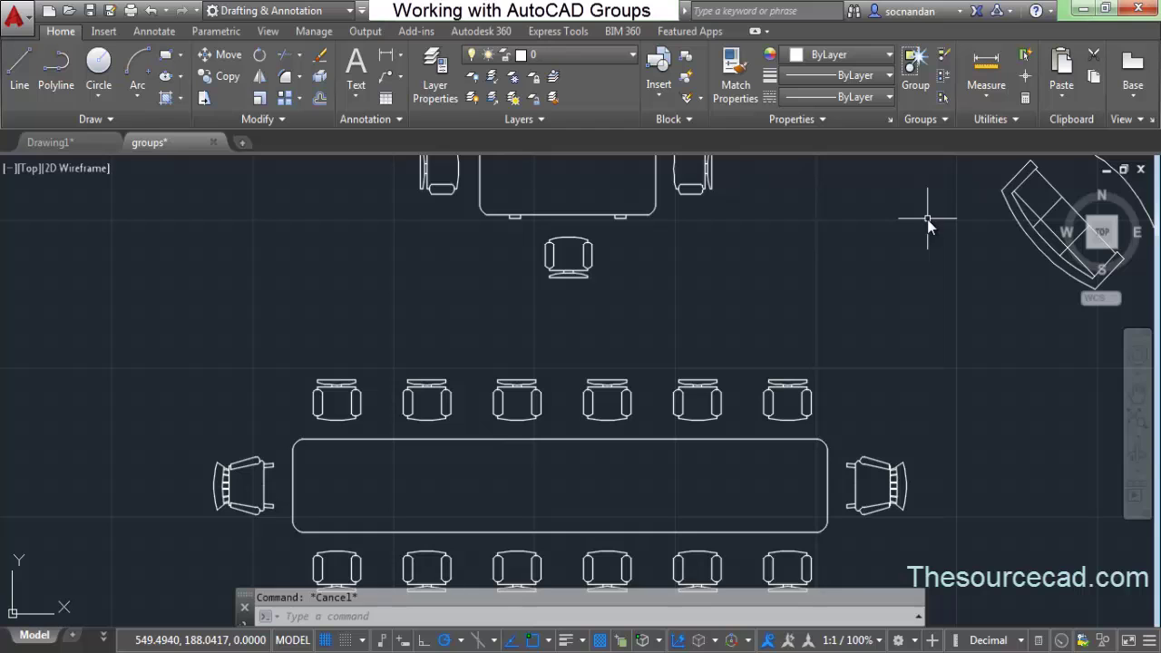
click(945, 97)
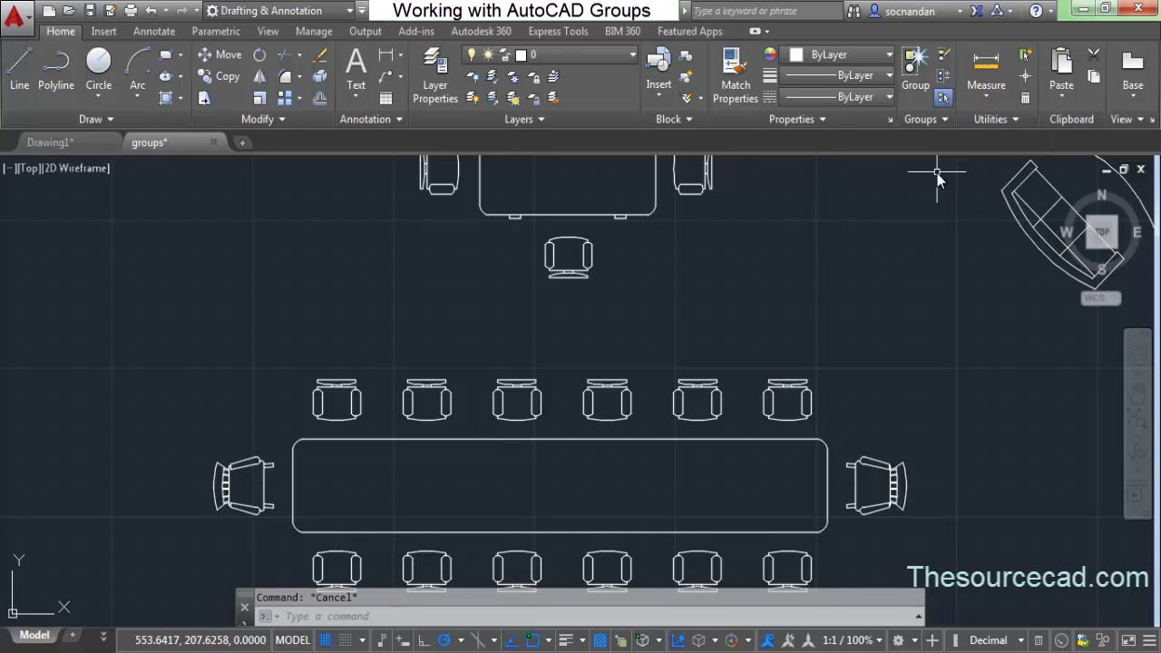
scroll(802, 368, down, 3)
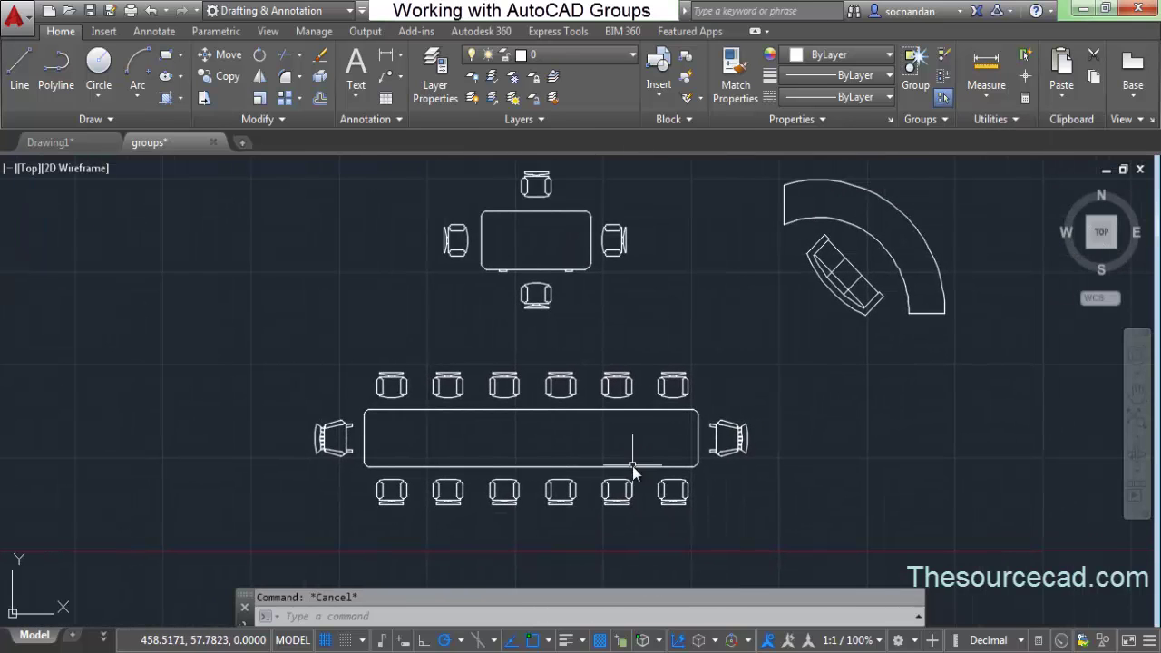
Step: Select the long table set, small table and curved desk-and-sofa groups to compare their selection
click(636, 390)
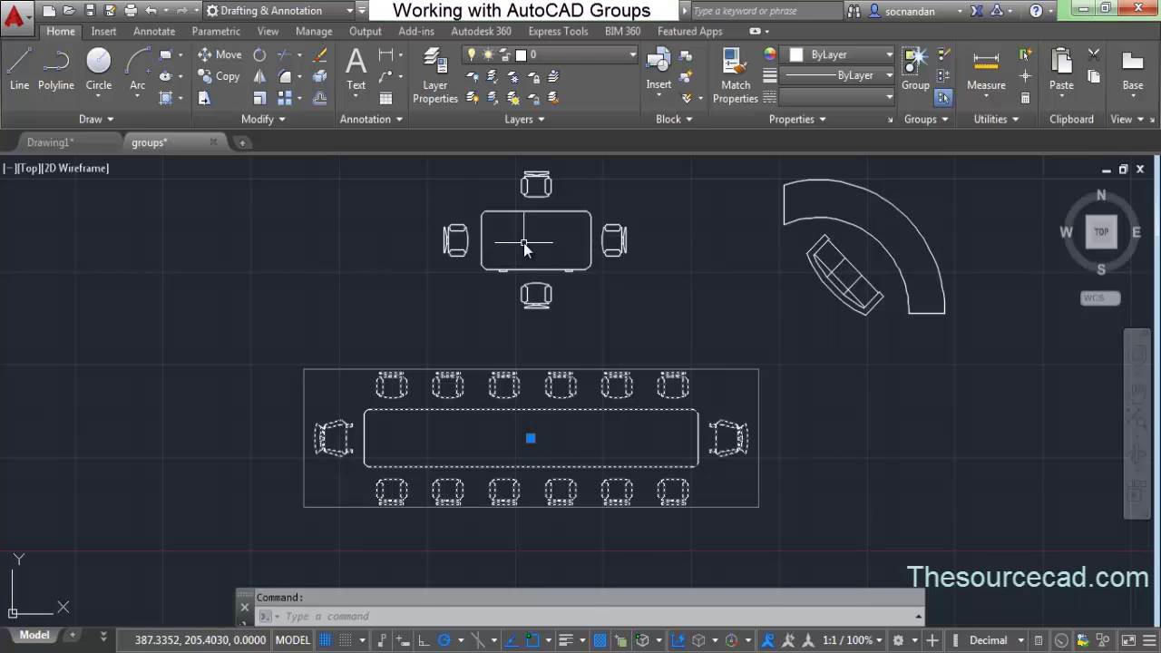
click(537, 213)
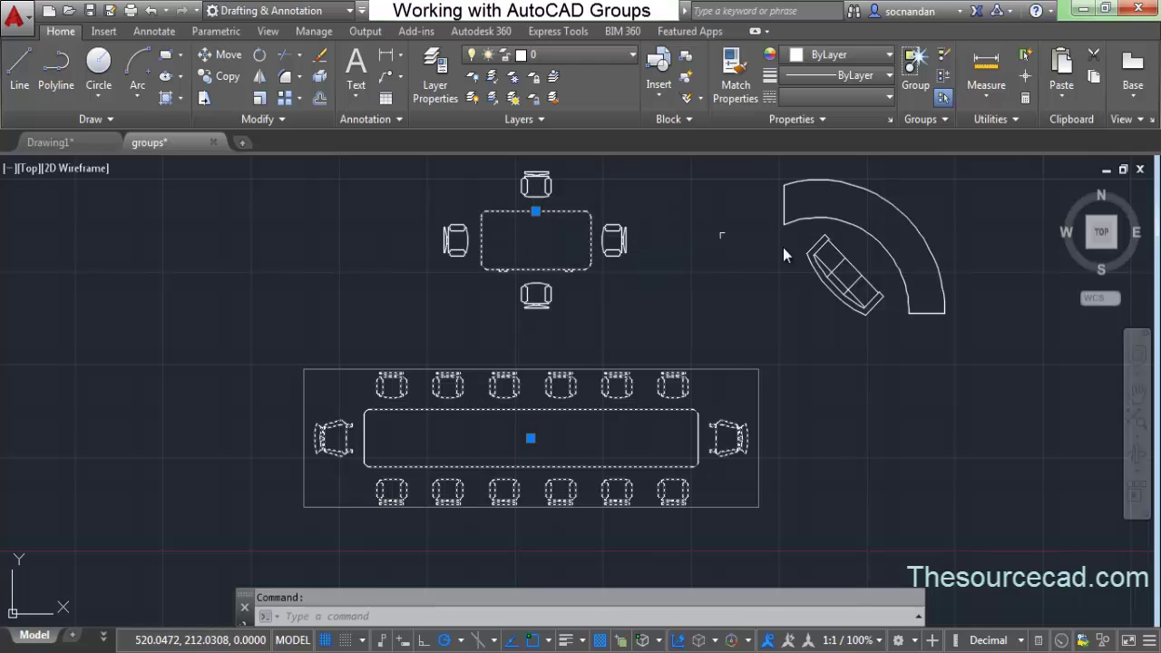
key(Escape)
click(828, 223)
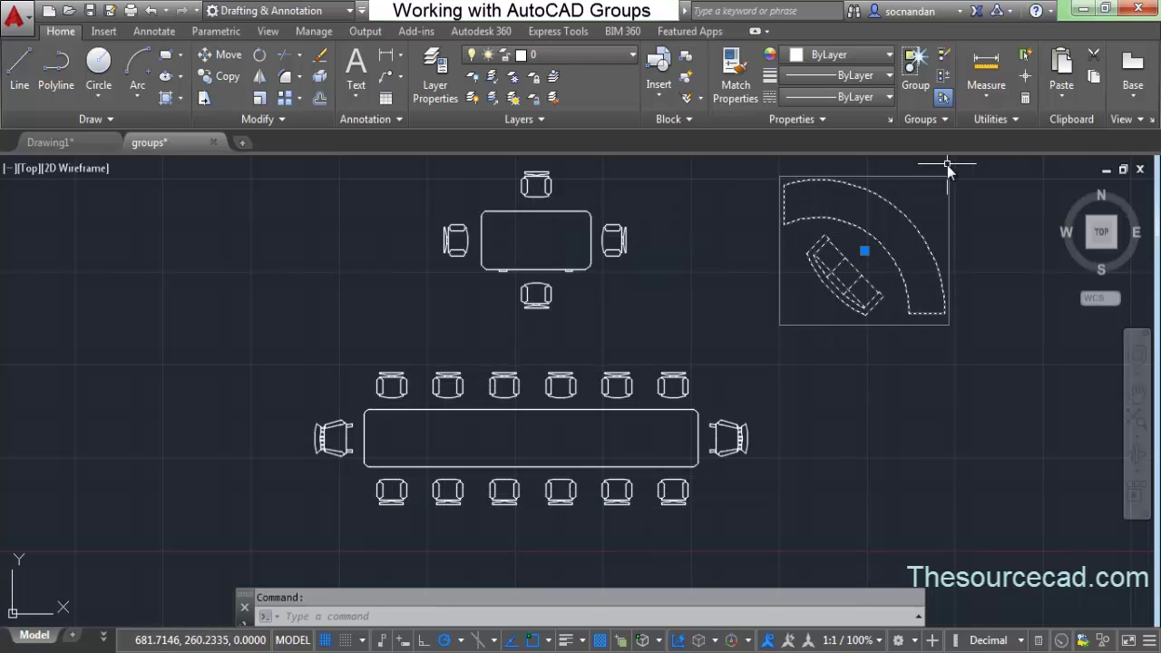
key(Escape)
Step: With Group Bounding Box off, select the desk and long table groups to show their grips
click(934, 118)
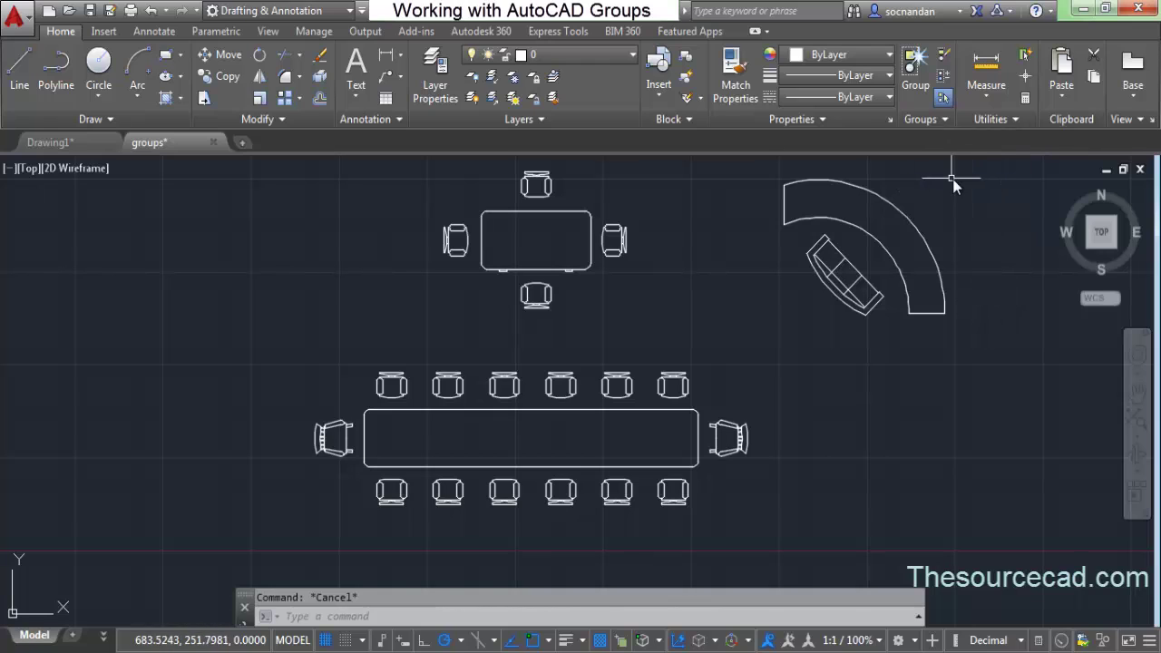
click(914, 225)
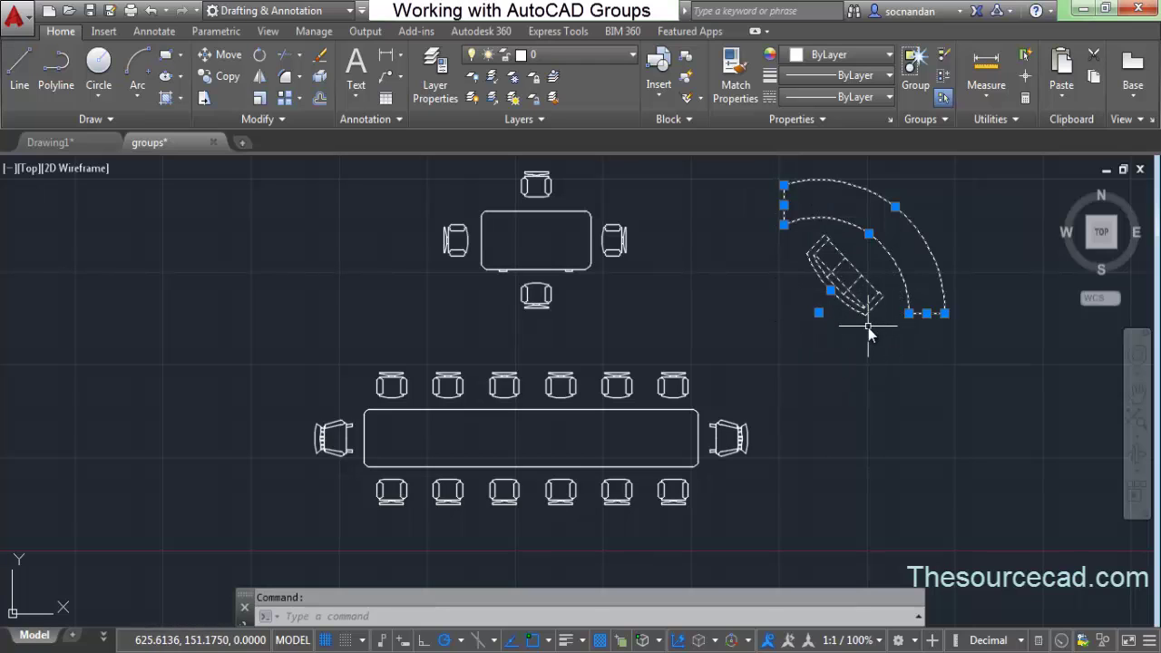
click(651, 409)
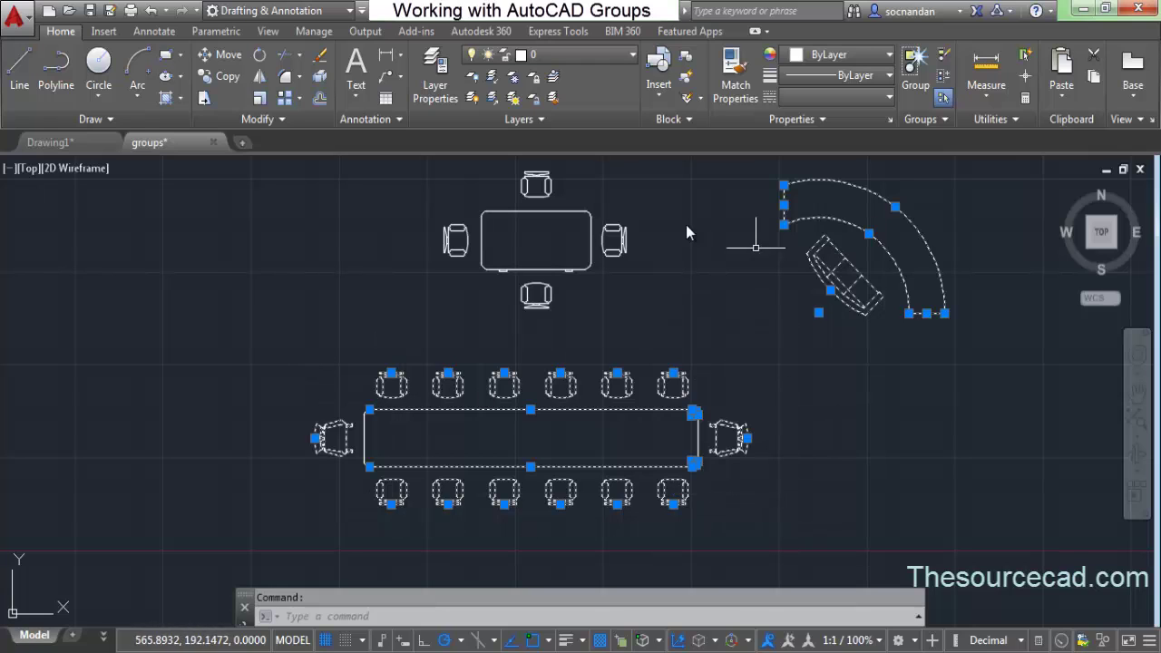
key(Escape)
Step: Re-enable Group Bounding Box and window-select the table-and-chairs group to see one box
click(937, 119)
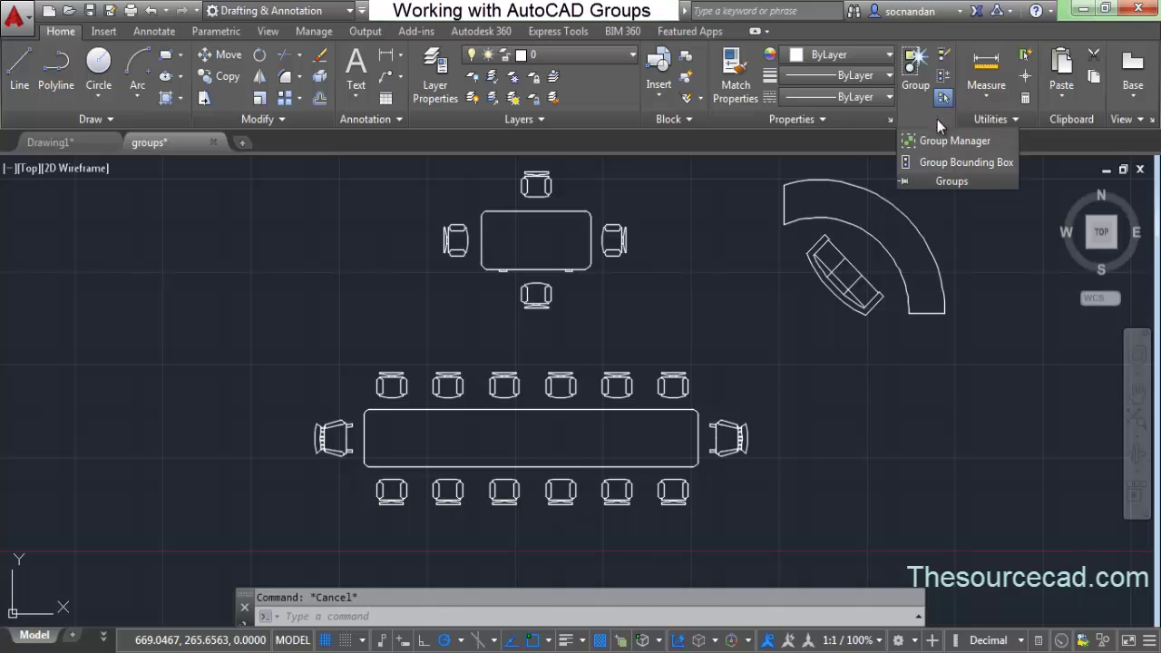
click(662, 389)
click(604, 400)
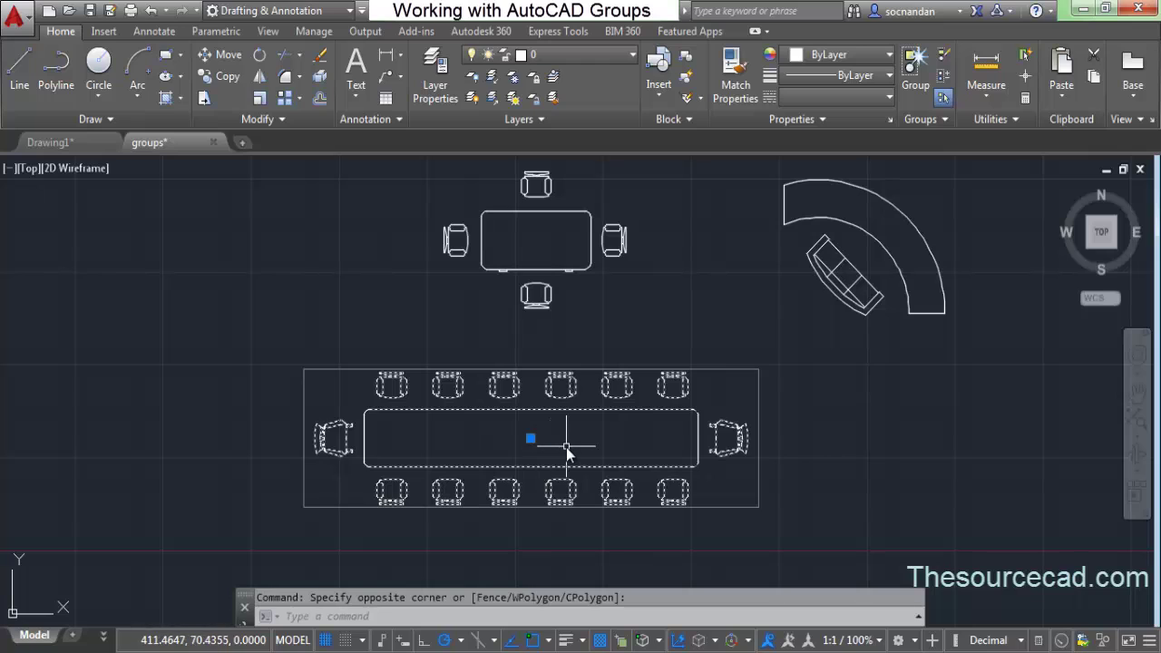
key(Escape)
Step: Select the curved desk group to see its single box, then pan the plan left and down
click(868, 311)
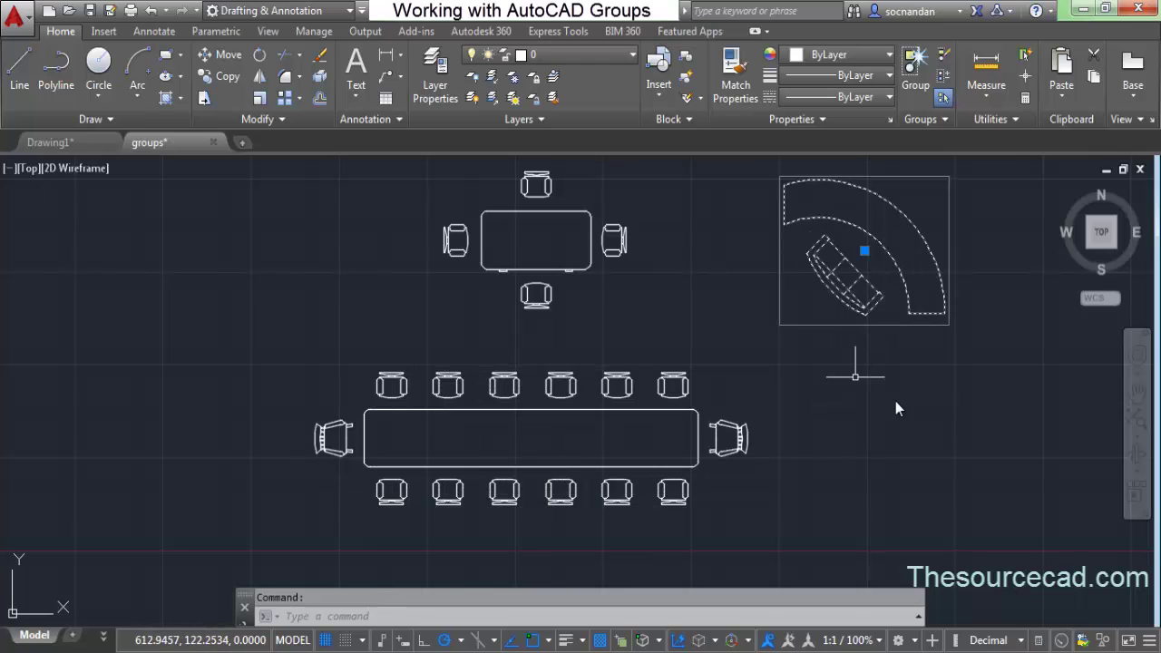
key(Escape)
middle_drag(782, 305, 705, 325)
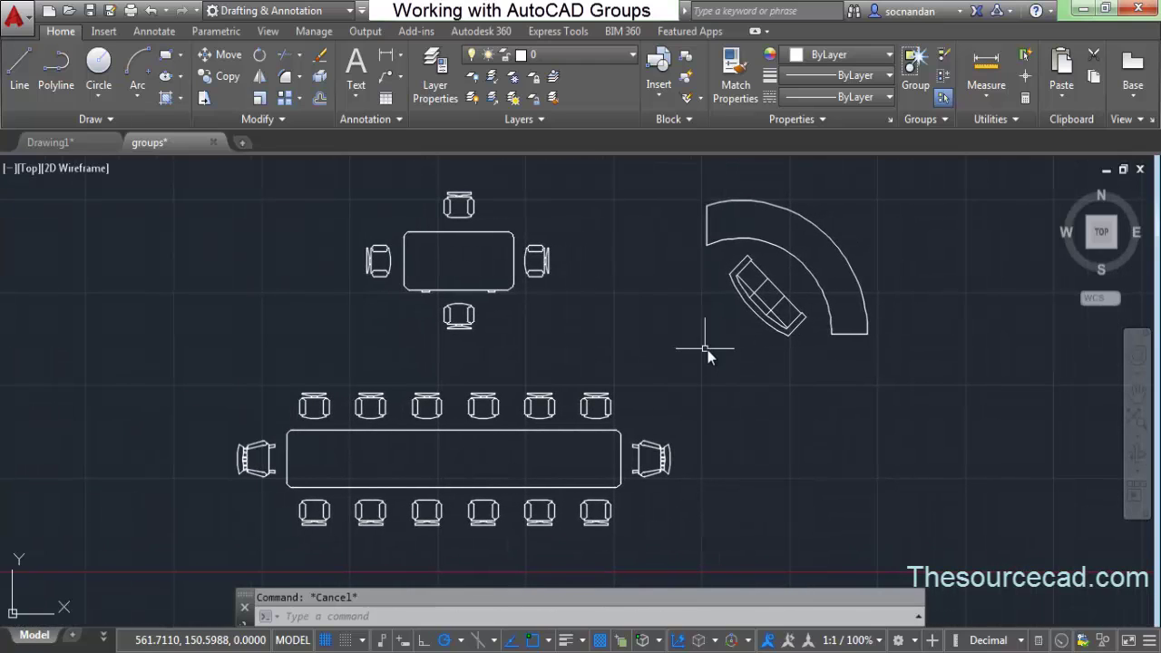
click(920, 122)
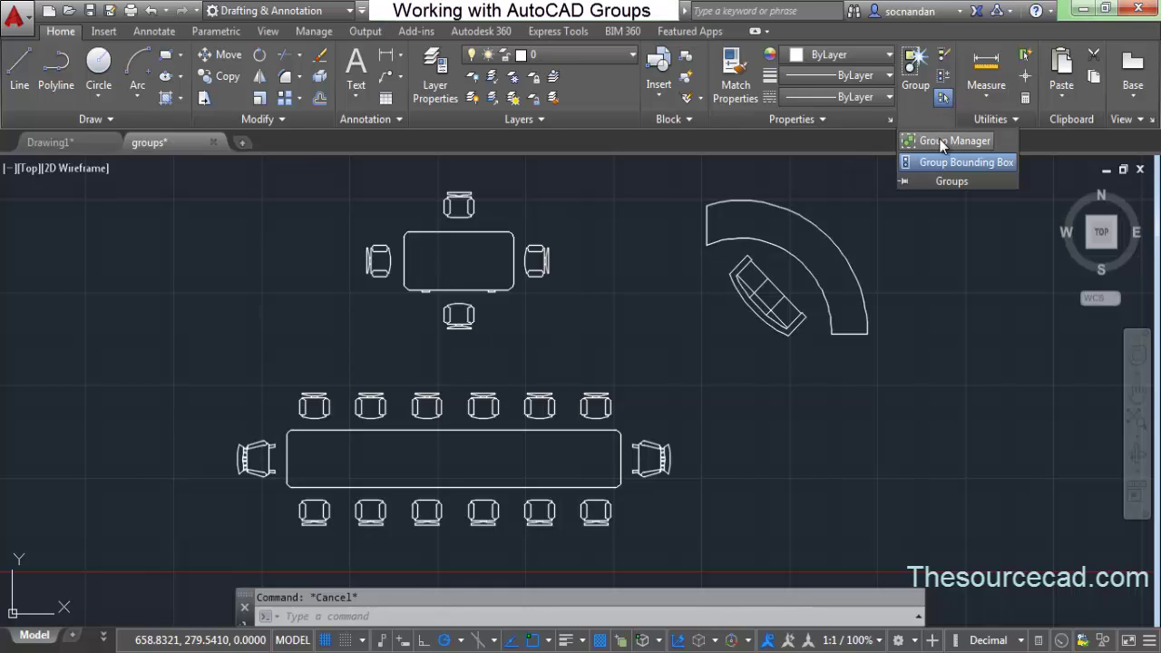
click(948, 142)
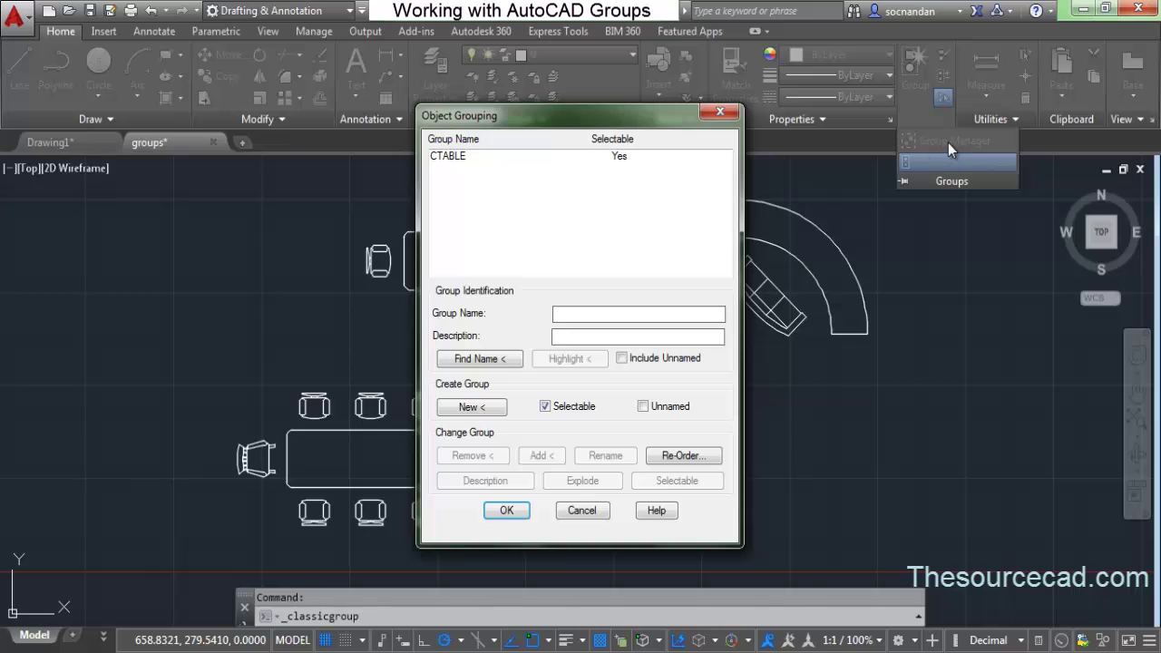
drag(553, 114, 854, 76)
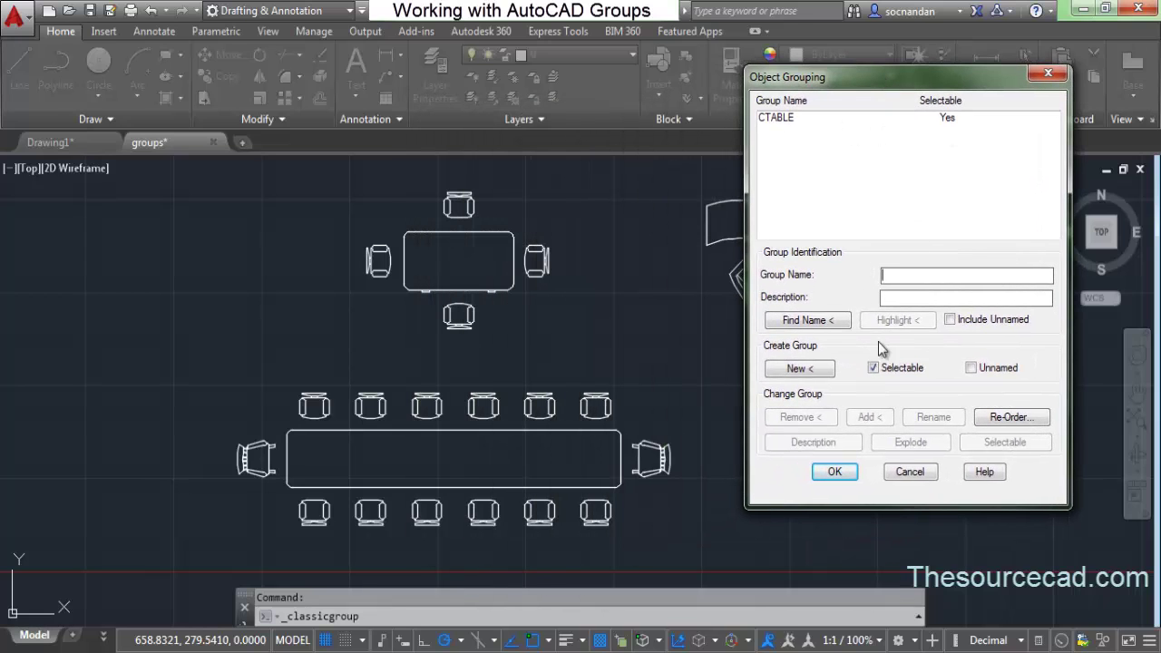
drag(930, 81, 916, 204)
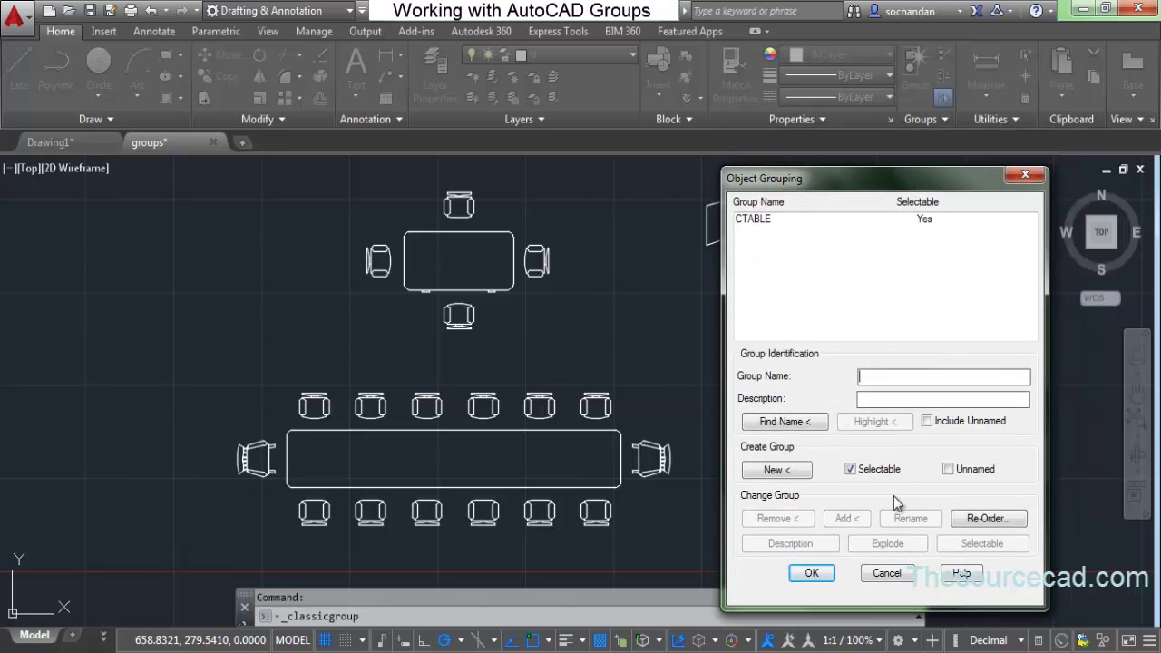
key(Return)
key(Escape)
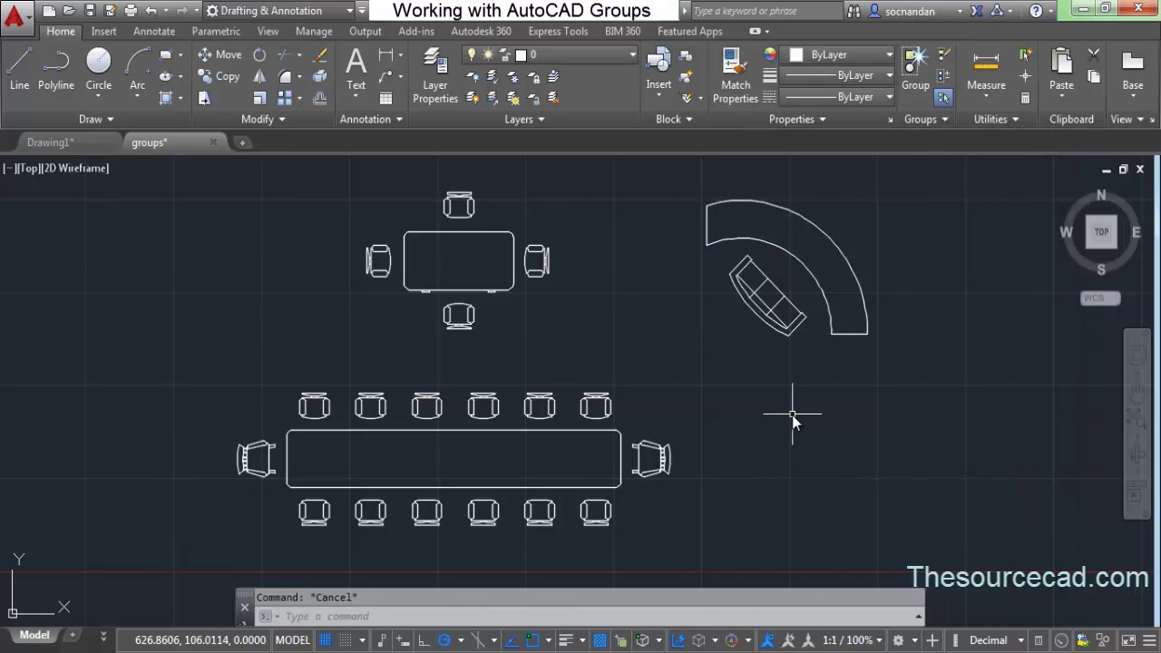